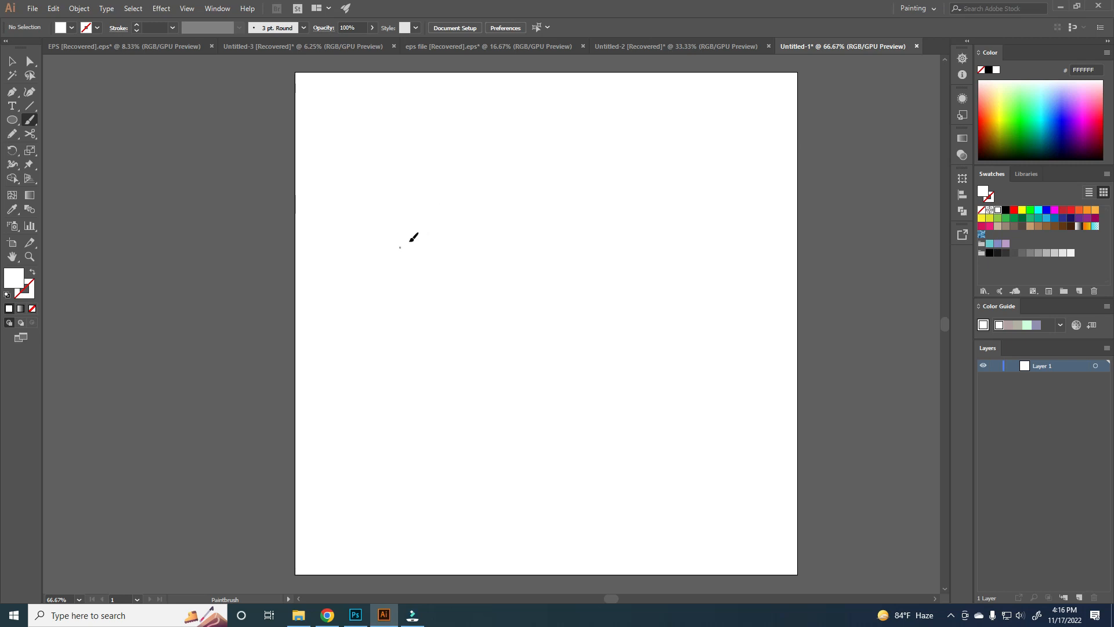
# Step: Undo the test brush stroke and set the drawing colour to dark brown 3A2A2A
pyautogui.moveTo(410, 241); pyautogui.dragTo(525, 201)
pyautogui.hotkey('ctrl', 'z')
pyautogui.doubleClick(8, 283)
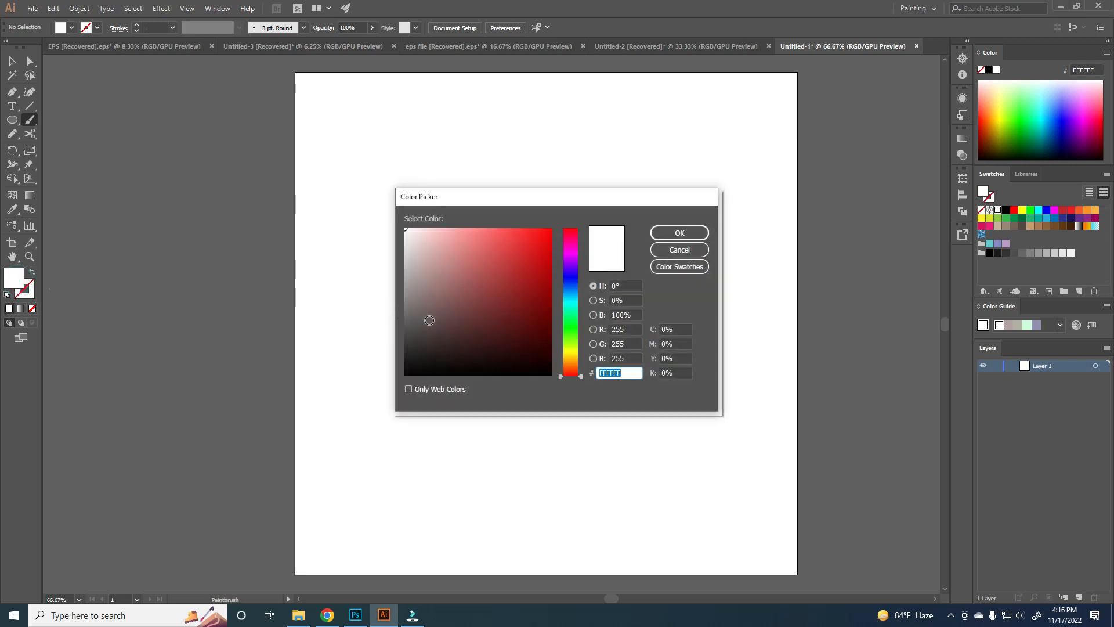
pyautogui.moveTo(430, 320)
pyautogui.mouseDown()
pyautogui.moveTo(447, 340)
pyautogui.moveTo(458, 291)
pyautogui.moveTo(520, 275)
pyautogui.mouseUp()
pyautogui.click(678, 232)
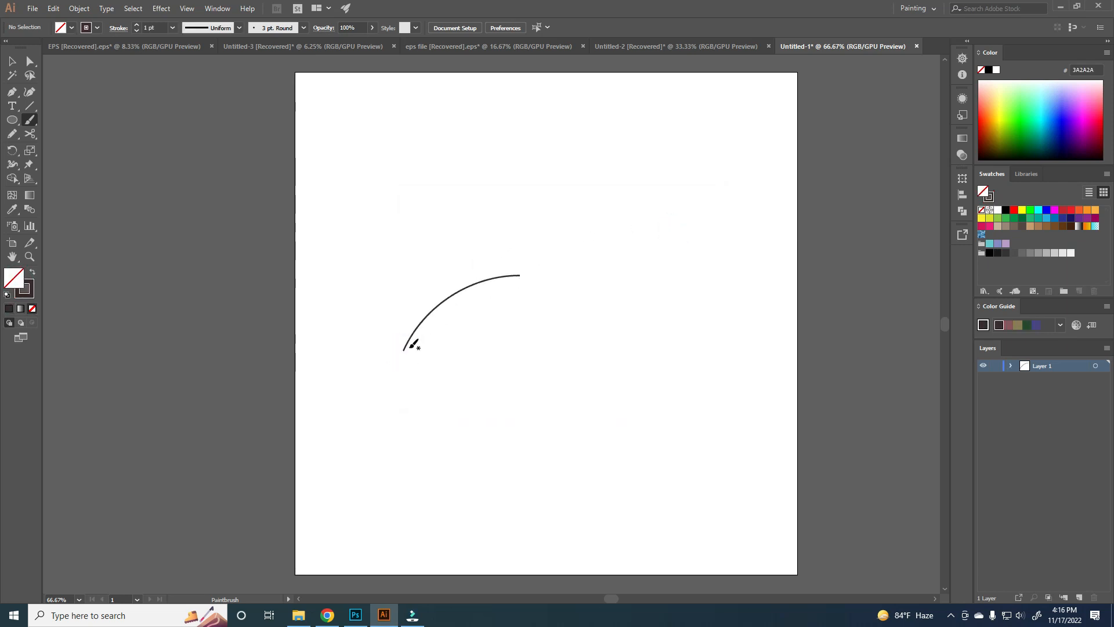
# Step: Try painting a leaf outline from two curved brush strokes and changing the stroke colour to purple 7637D1
pyautogui.moveTo(405, 349)
pyautogui.mouseDown()
pyautogui.moveTo(485, 315)
pyautogui.moveTo(521, 275)
pyautogui.mouseUp()
pyautogui.doubleClick(32, 294)
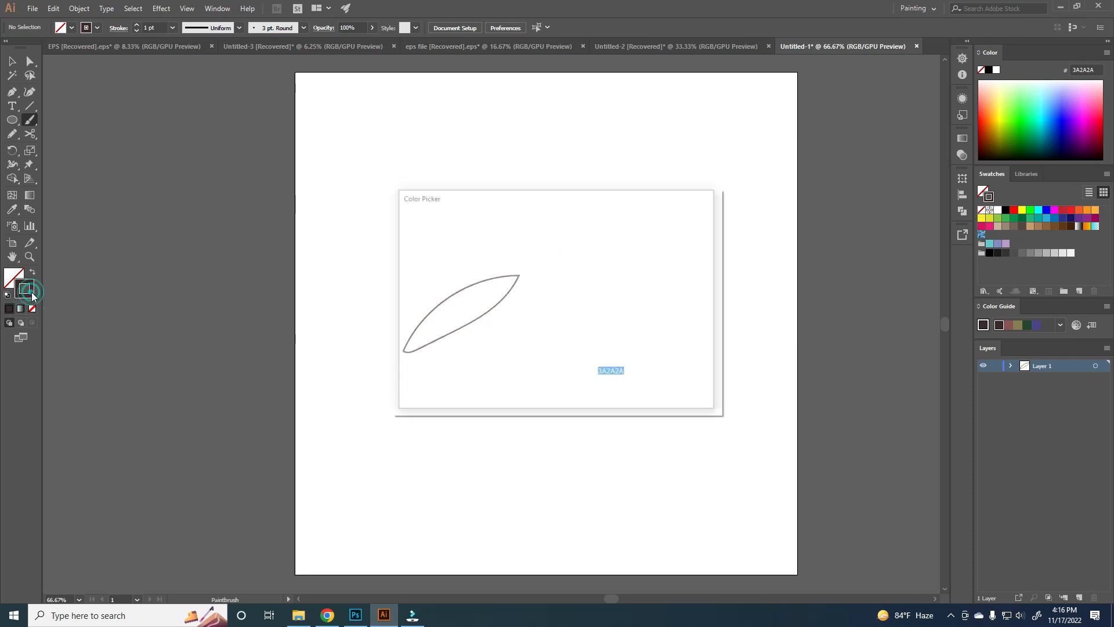
pyautogui.moveTo(569, 306); pyautogui.dragTo(568, 267)
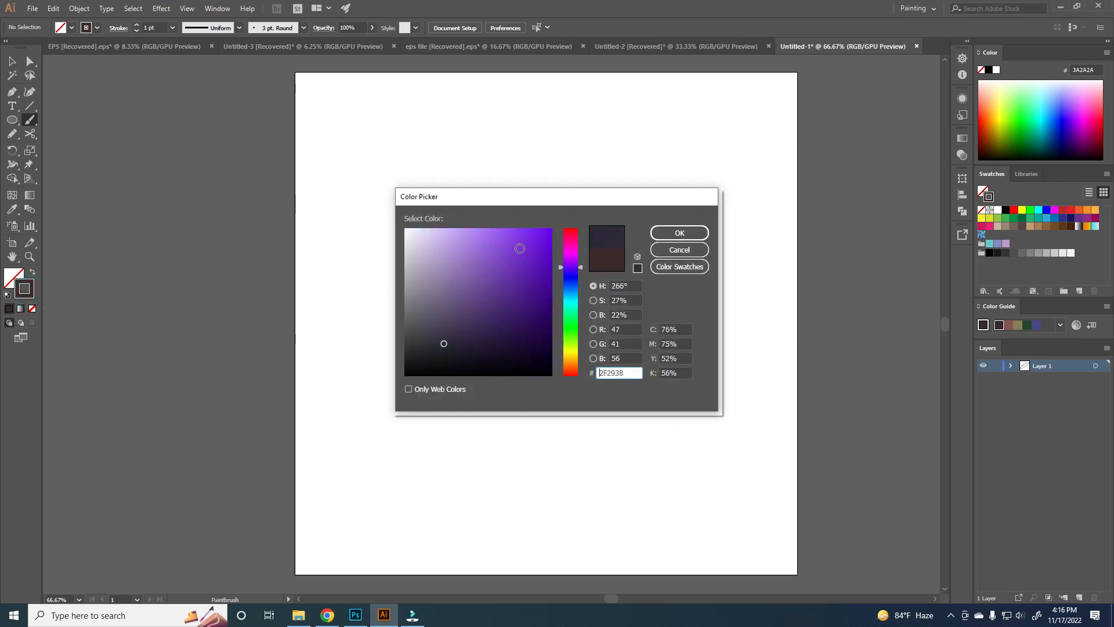
pyautogui.moveTo(492, 304); pyautogui.dragTo(512, 298)
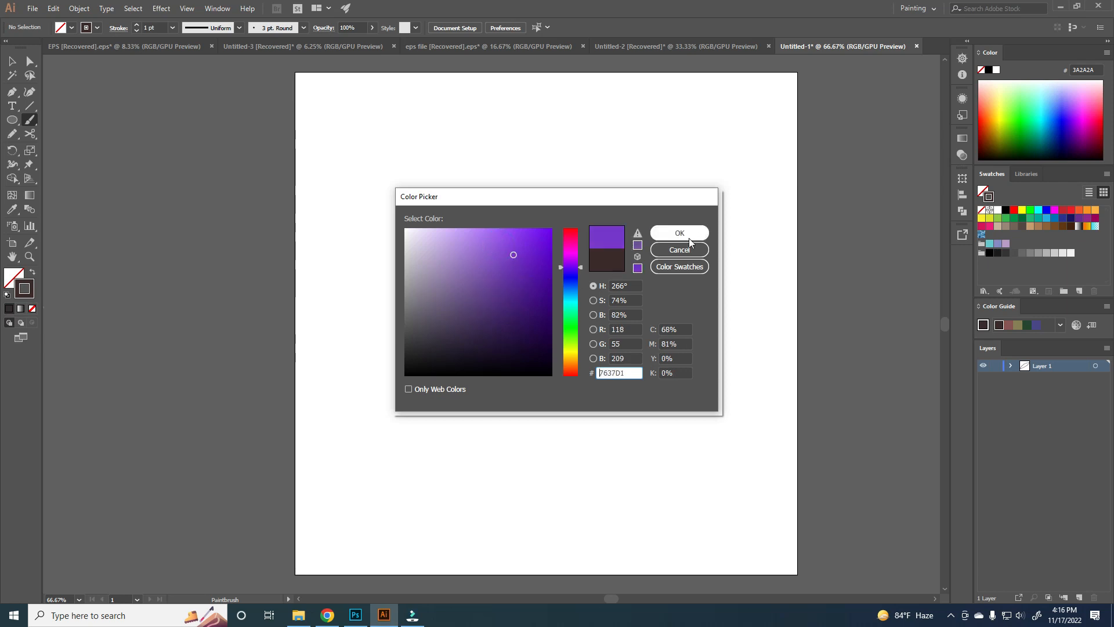
pyautogui.click(679, 233)
pyautogui.hotkey('ctrl', 'z')
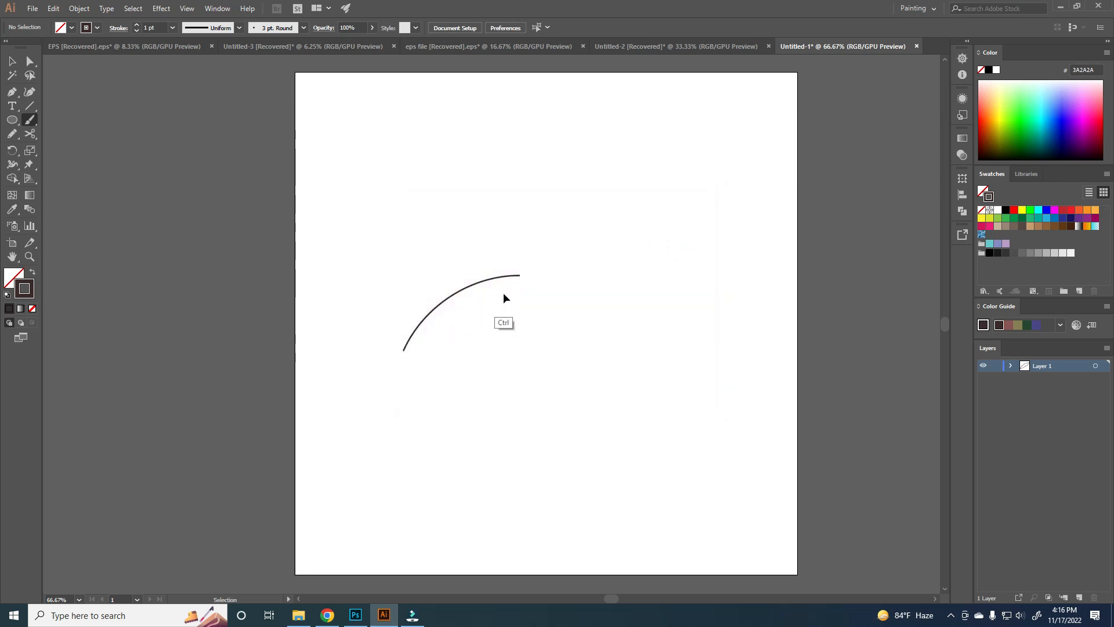
pyautogui.hotkey('ctrl', 'z')
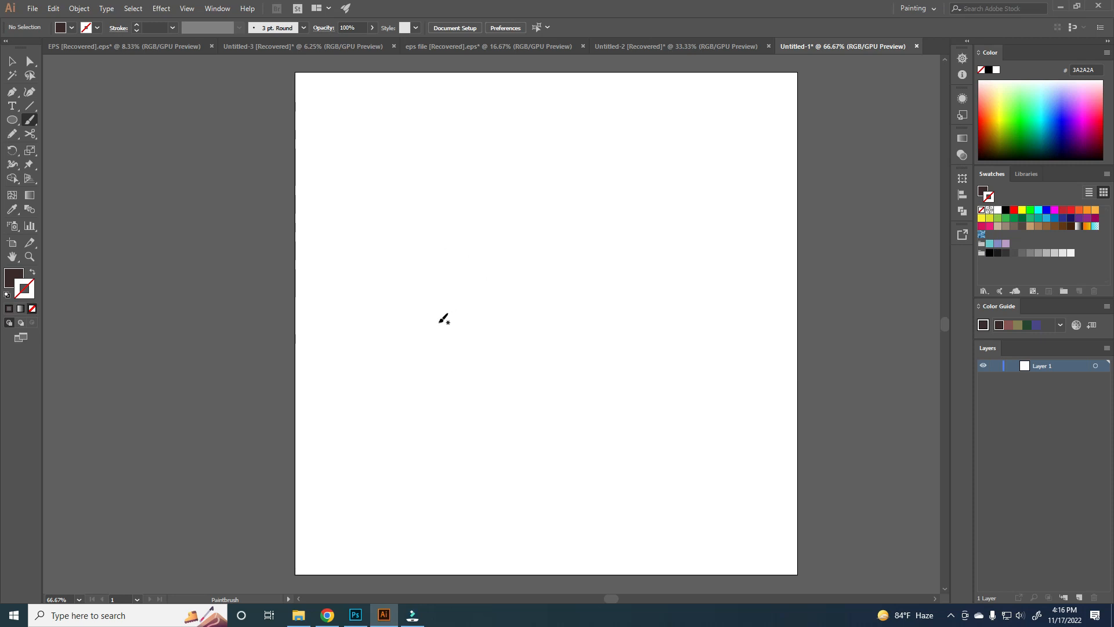
# Step: Try painting the leaf outline again with two arcs that meet at both tips, and undo the strokes
pyautogui.moveTo(414, 338)
pyautogui.mouseDown()
pyautogui.moveTo(482, 284)
pyautogui.moveTo(523, 277)
pyautogui.mouseUp()
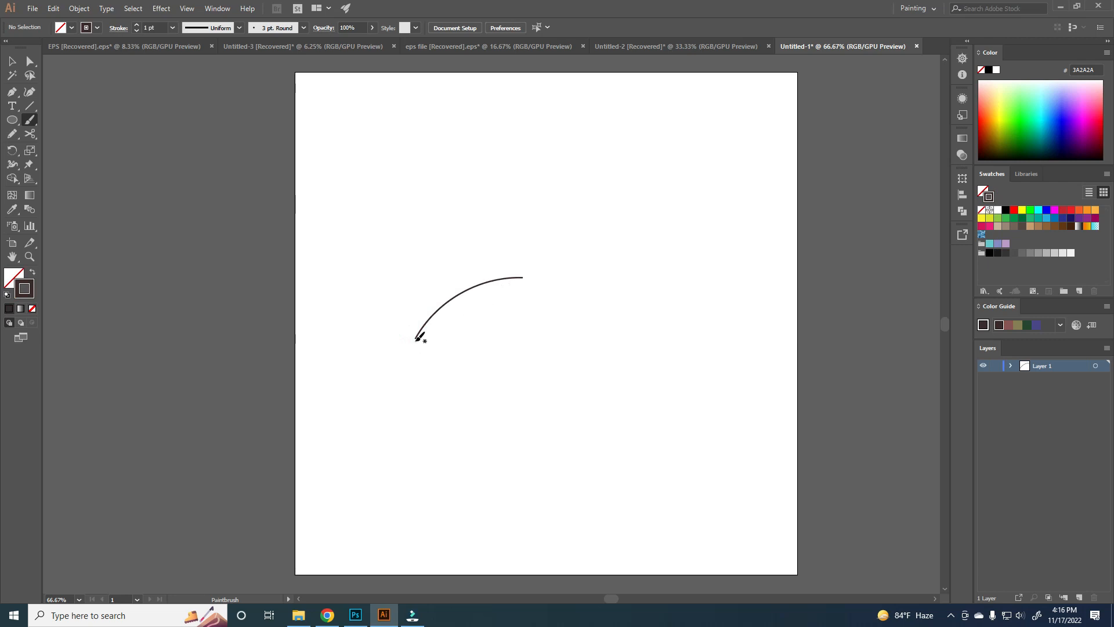
pyautogui.moveTo(415, 338)
pyautogui.mouseDown()
pyautogui.moveTo(464, 328)
pyautogui.moveTo(522, 278)
pyautogui.mouseUp()
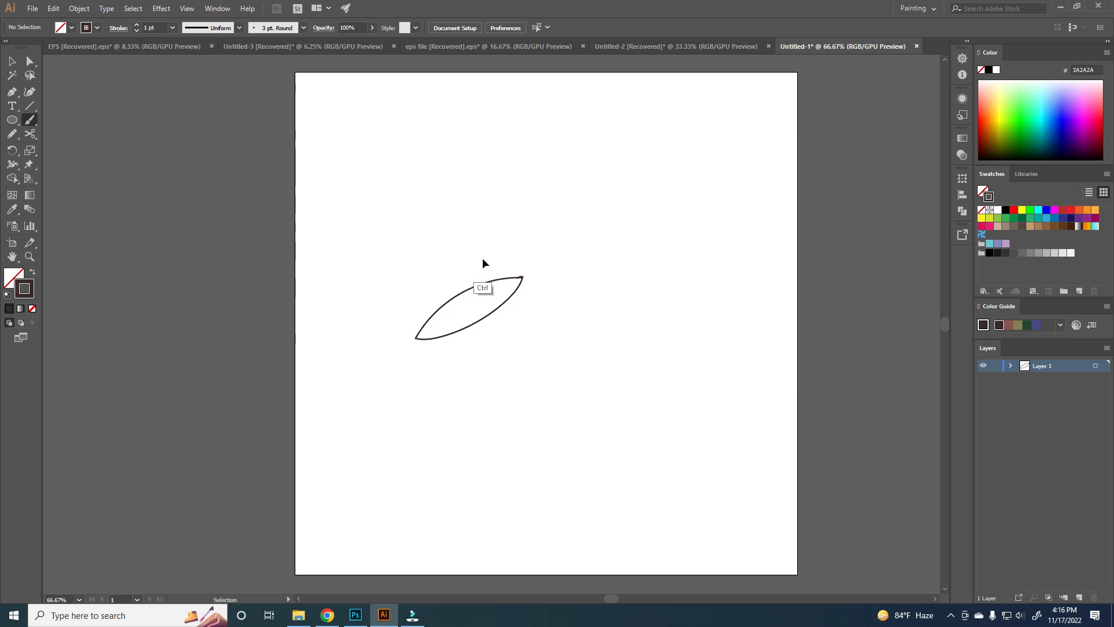
pyautogui.hotkey('ctrl', 'z')
pyautogui.hotkey('ctrl', 'z')
pyautogui.hotkey('ctrl', 'z')
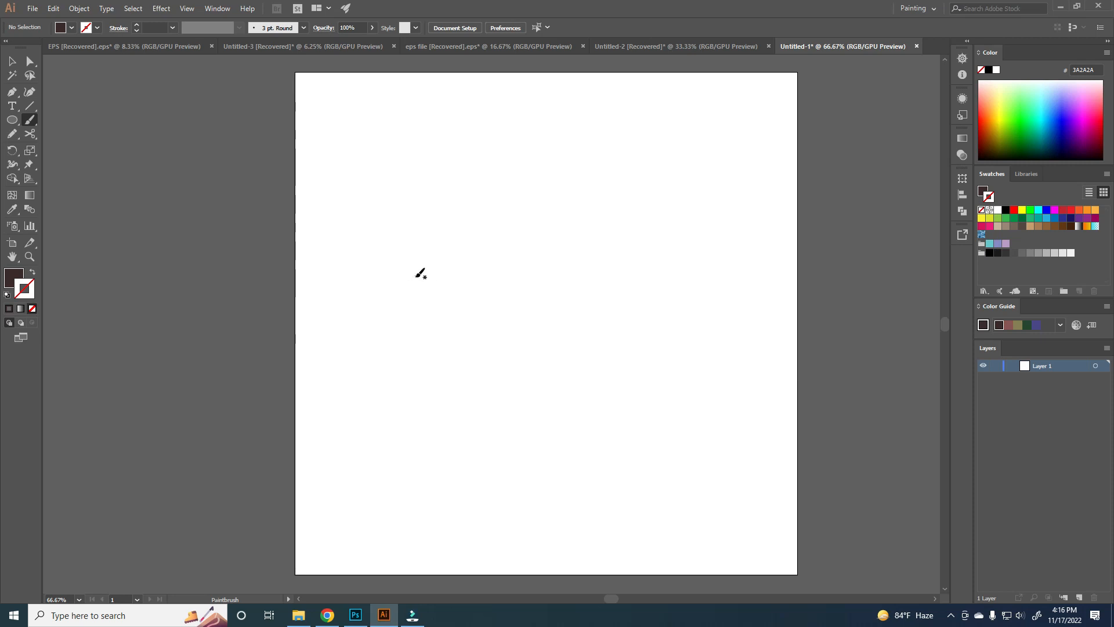
# Step: Try painting the leaf as a single closed brush outline, undoing each attempt
pyautogui.moveTo(378, 341)
pyautogui.mouseDown()
pyautogui.moveTo(460, 275)
pyautogui.moveTo(507, 262)
pyautogui.moveTo(442, 324)
pyautogui.moveTo(369, 362)
pyautogui.moveTo(393, 330)
pyautogui.mouseUp()
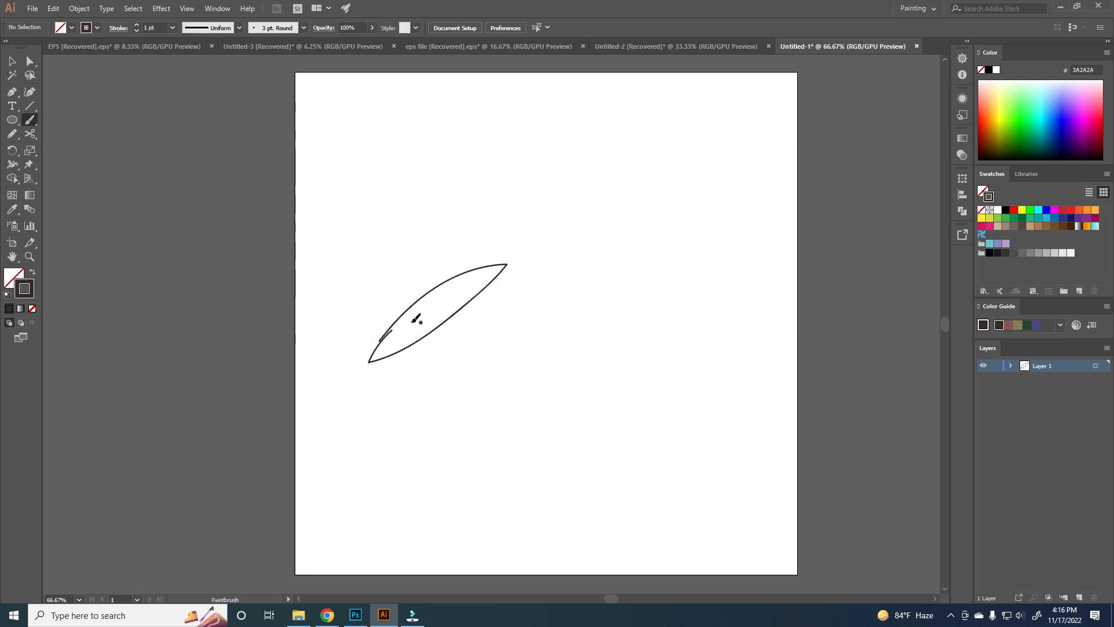
pyautogui.hotkey('ctrl', 'z')
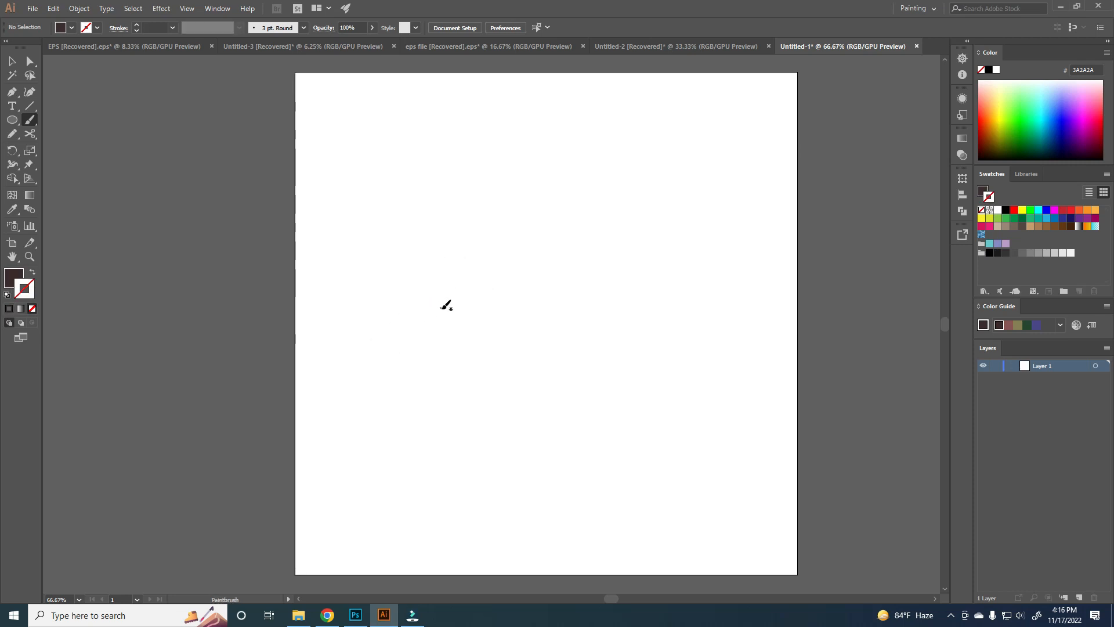
pyautogui.moveTo(401, 308)
pyautogui.mouseDown()
pyautogui.moveTo(479, 251)
pyautogui.moveTo(537, 230)
pyautogui.moveTo(394, 348)
pyautogui.moveTo(392, 328)
pyautogui.moveTo(418, 293)
pyautogui.mouseUp()
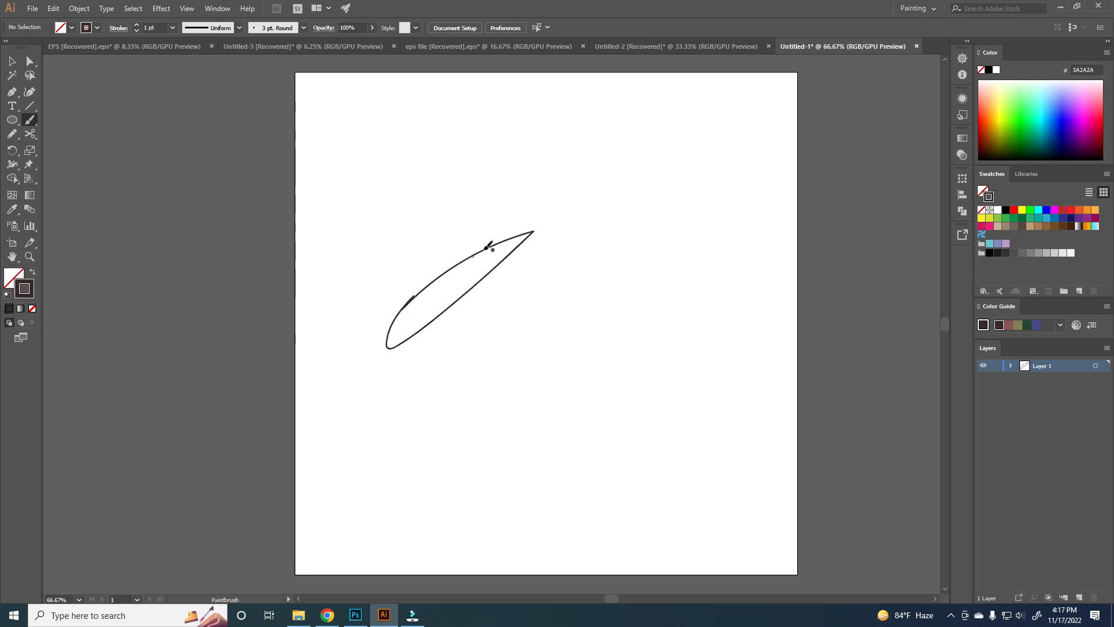
pyautogui.hotkey('ctrl', 'z')
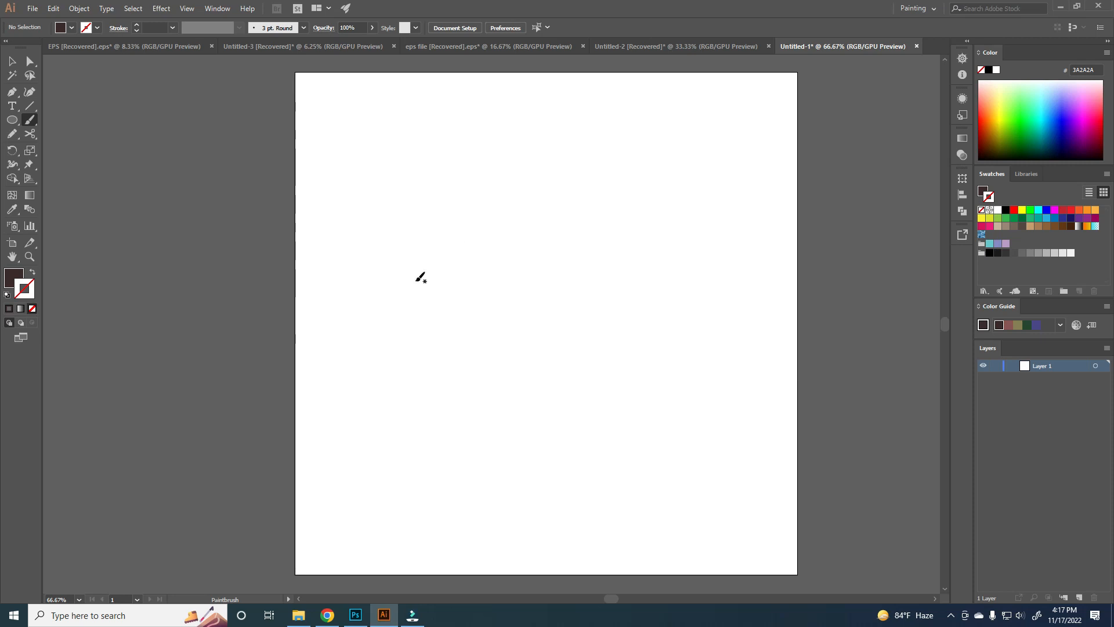
pyautogui.moveTo(374, 316)
pyautogui.mouseDown()
pyautogui.moveTo(412, 281)
pyautogui.moveTo(499, 246)
pyautogui.mouseUp()
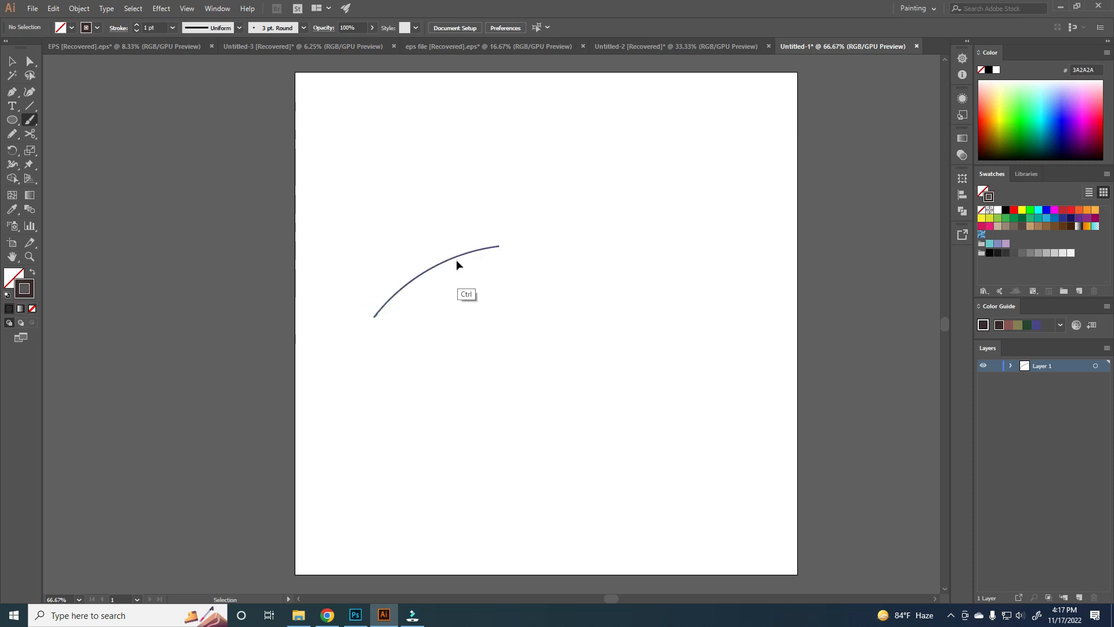
pyautogui.hotkey('ctrl', 'z')
# Step: Draw a filled freehand blob about 166 × 143 px with the Pencil tool in the artboard's upper part
pyautogui.click(17, 277)
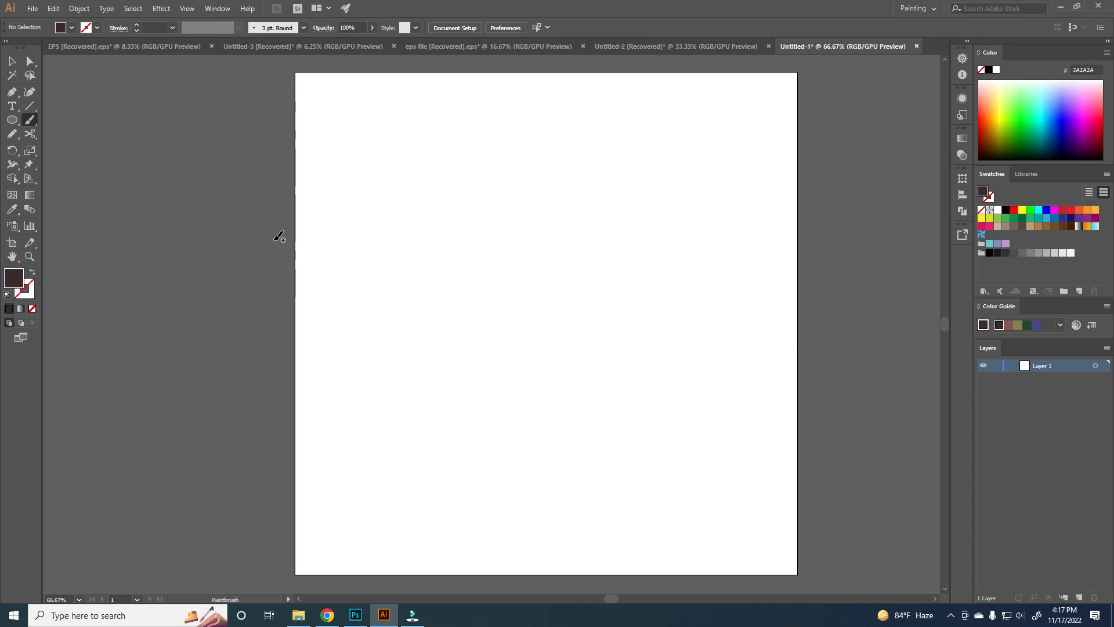
pyautogui.press('n')
pyautogui.moveTo(413, 195)
pyautogui.mouseDown()
pyautogui.moveTo(438, 250)
pyautogui.moveTo(458, 210)
pyautogui.moveTo(415, 193)
pyautogui.mouseUp()
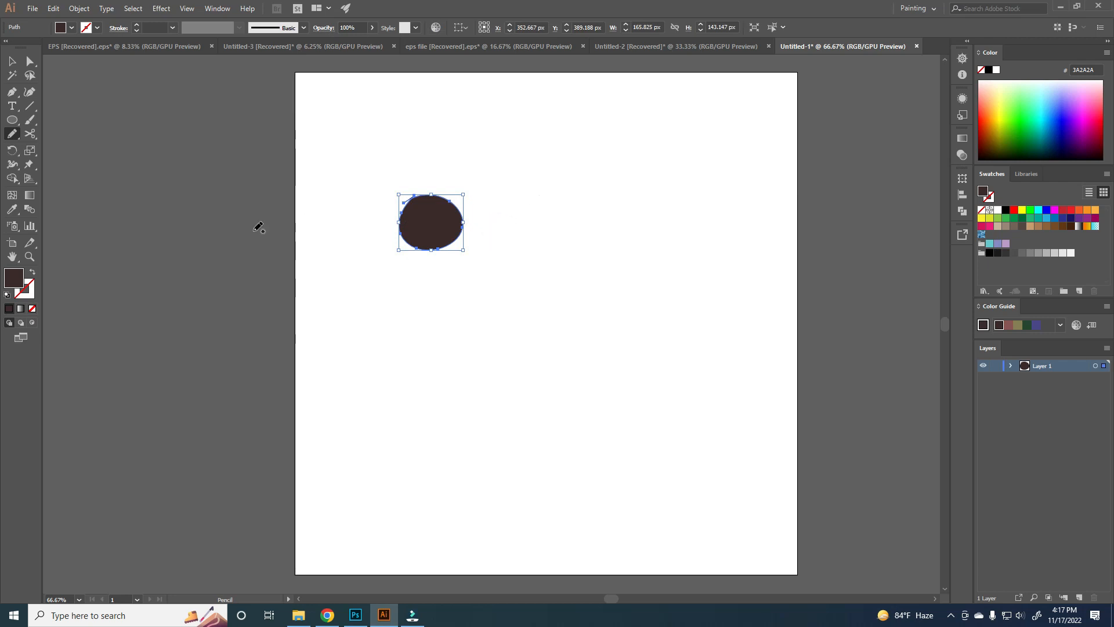
# Step: Try drawing a second filled blob about 176 × 148 px beside the first one
pyautogui.moveTo(499, 211)
pyautogui.mouseDown()
pyautogui.moveTo(527, 236)
pyautogui.moveTo(564, 203)
pyautogui.moveTo(547, 181)
pyautogui.moveTo(510, 186)
pyautogui.moveTo(558, 269)
pyautogui.mouseUp()
pyautogui.hotkey('ctrl', 'z')
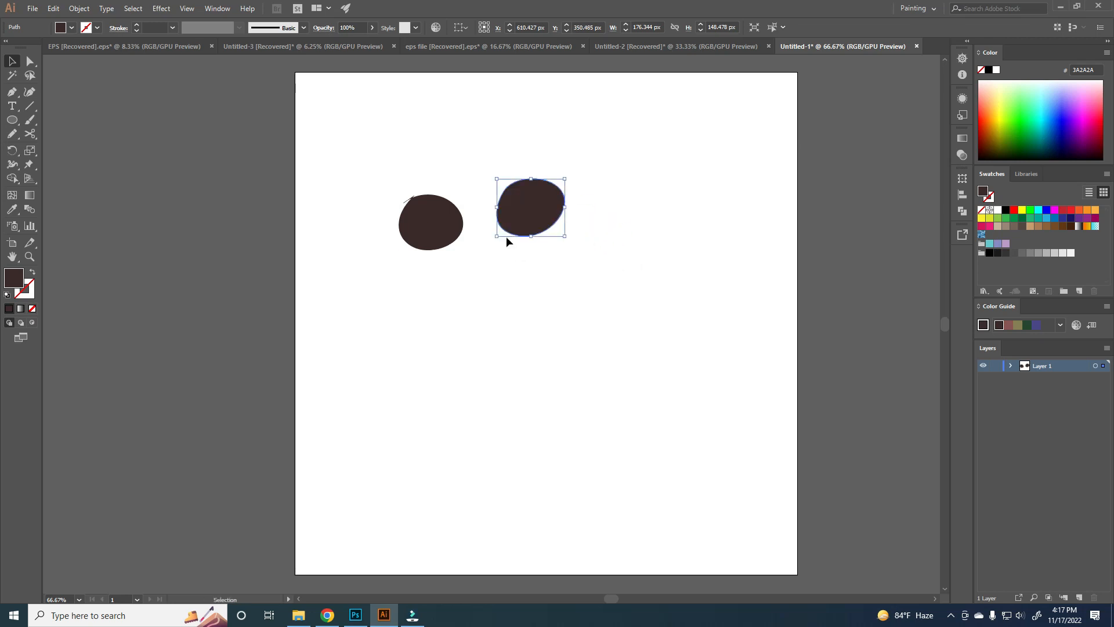
pyautogui.hotkey('ctrl', 'z')
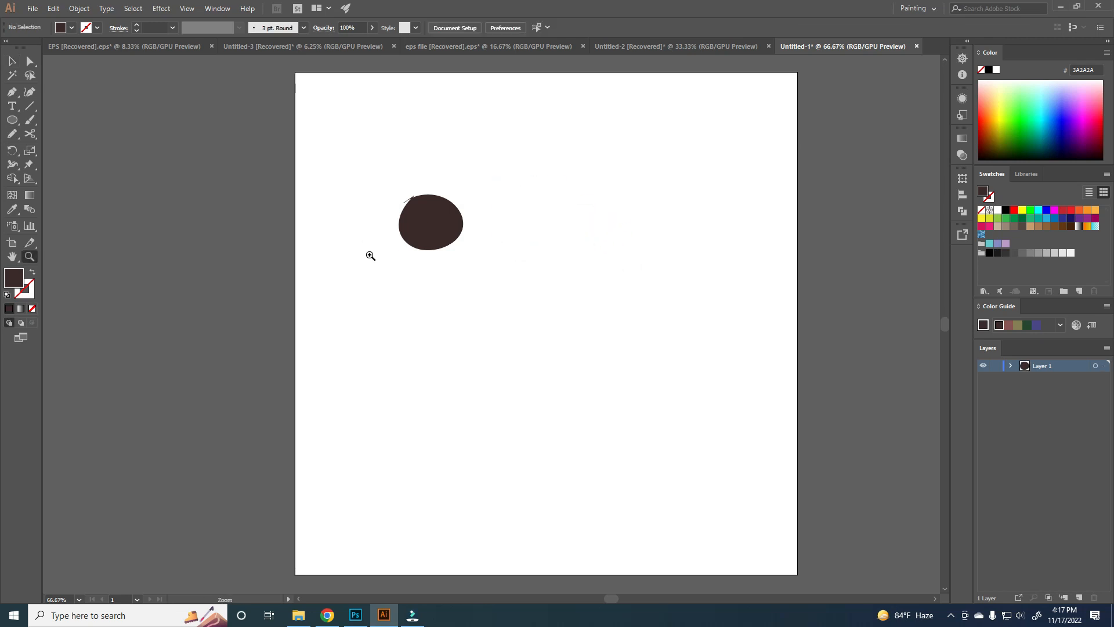
# Step: Draw a second freehand blob with the Pencil tool so that it overlaps the right half of the first
pyautogui.moveTo(370, 253); pyautogui.dragTo(454, 273)
pyautogui.moveTo(453, 273); pyautogui.dragTo(428, 308)
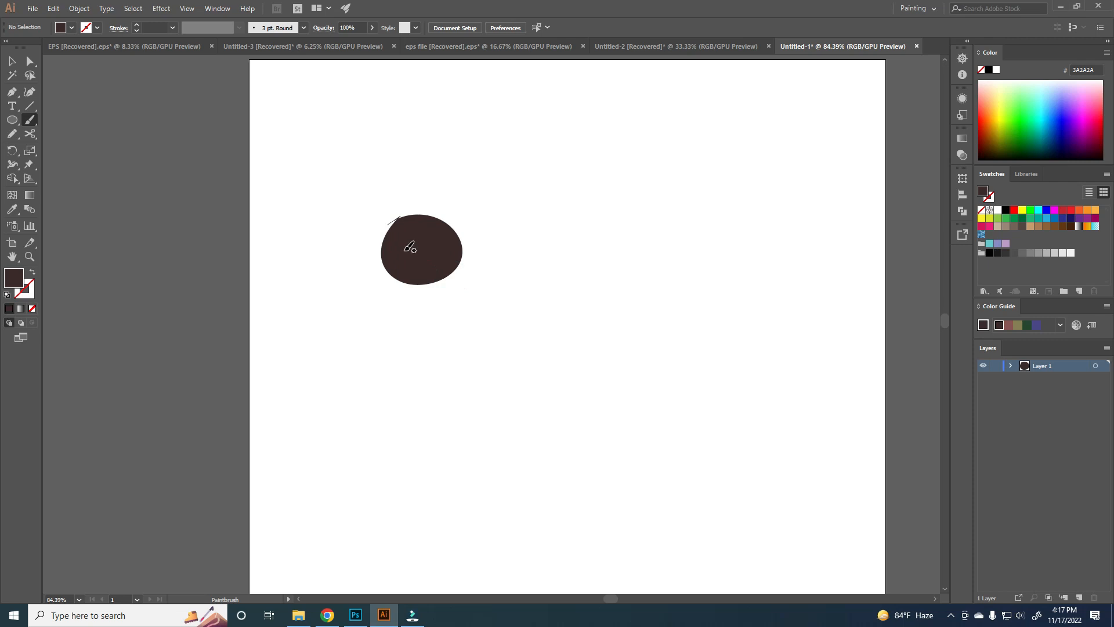
pyautogui.press('n')
pyautogui.moveTo(446, 265); pyautogui.dragTo(463, 256)
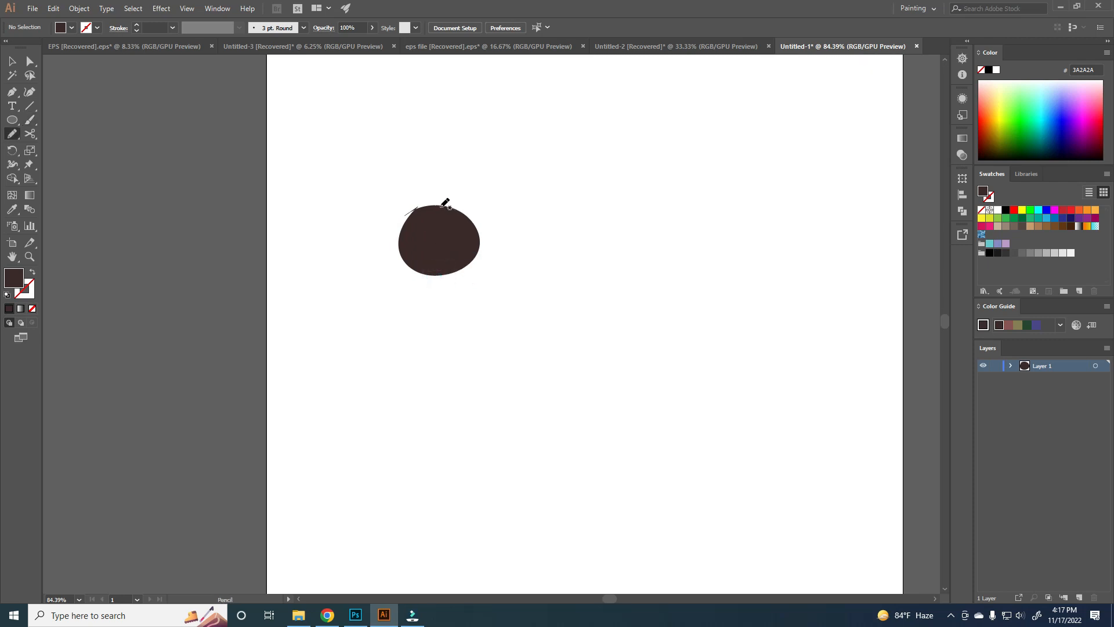
pyautogui.moveTo(453, 207)
pyautogui.mouseDown()
pyautogui.moveTo(468, 278)
pyautogui.moveTo(447, 212)
pyautogui.mouseUp()
# Step: Select both blobs and trim away the part outside the first one with the Shape Builder tool
pyautogui.press('v')
pyautogui.keyDown('shift'); pyautogui.click(417, 236); pyautogui.keyUp('shift')
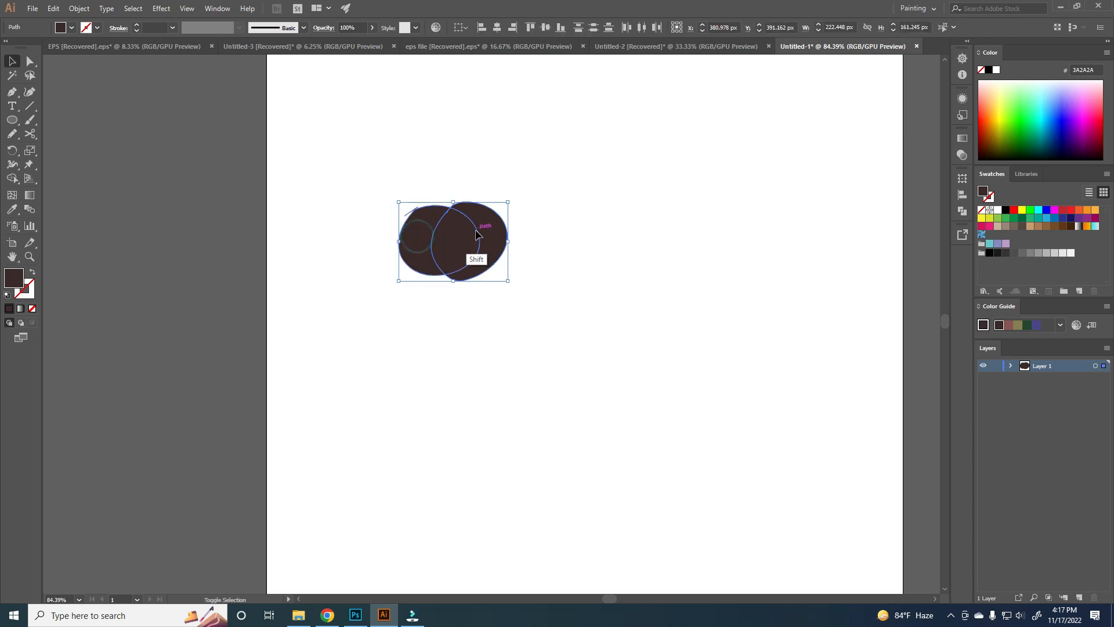
pyautogui.hotkey('shift', 'm')
pyautogui.press('b')
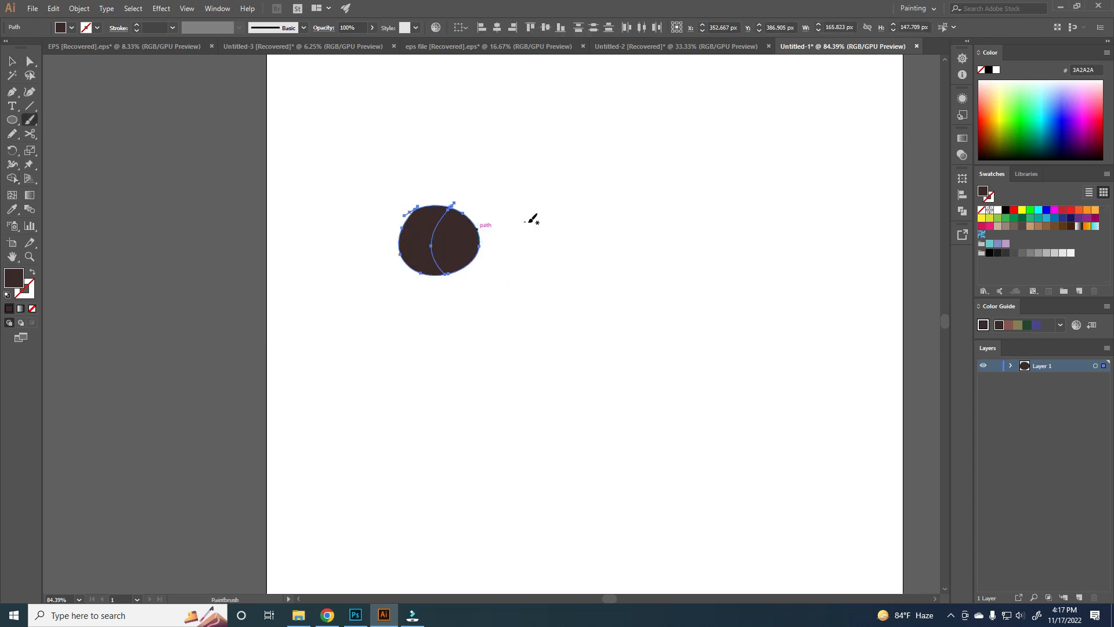
# Step: Fill the overlapping right piece of the blob with the lighter brown 513A3A
pyautogui.click(530, 225)
pyautogui.press('v')
pyautogui.click(462, 245)
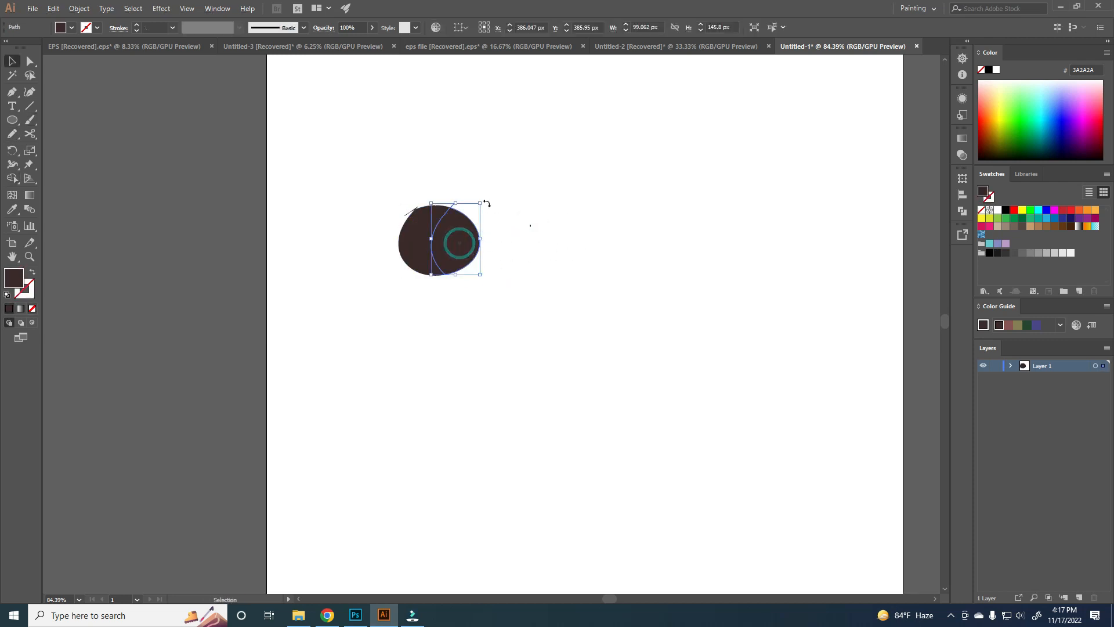
pyautogui.doubleClick(14, 280)
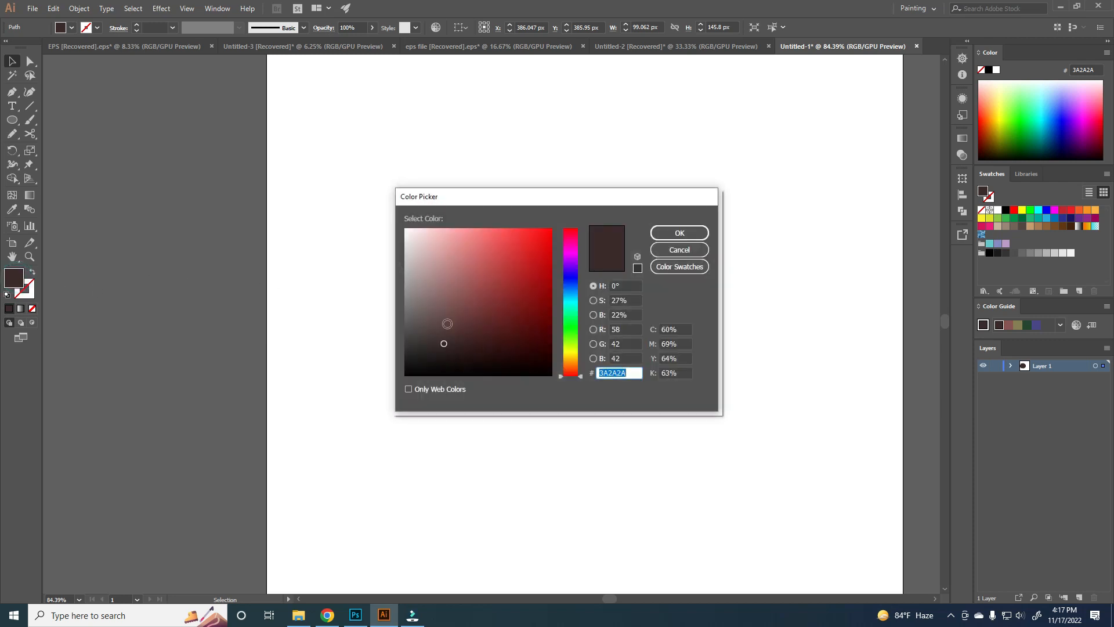
pyautogui.moveTo(447, 327); pyautogui.dragTo(449, 311)
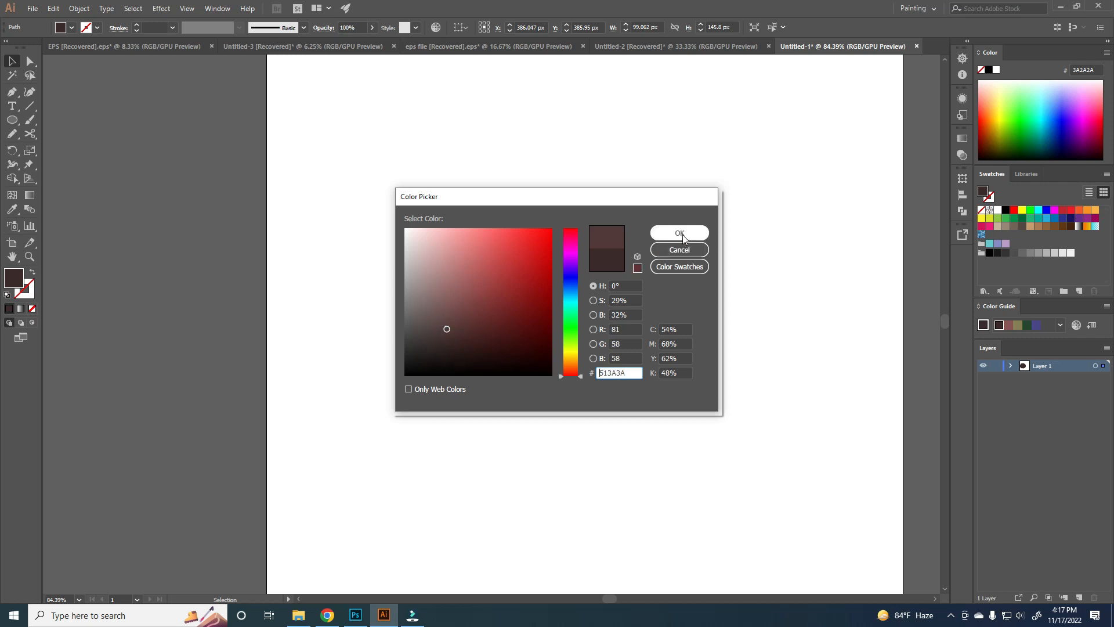
pyautogui.click(679, 232)
pyautogui.click(537, 258)
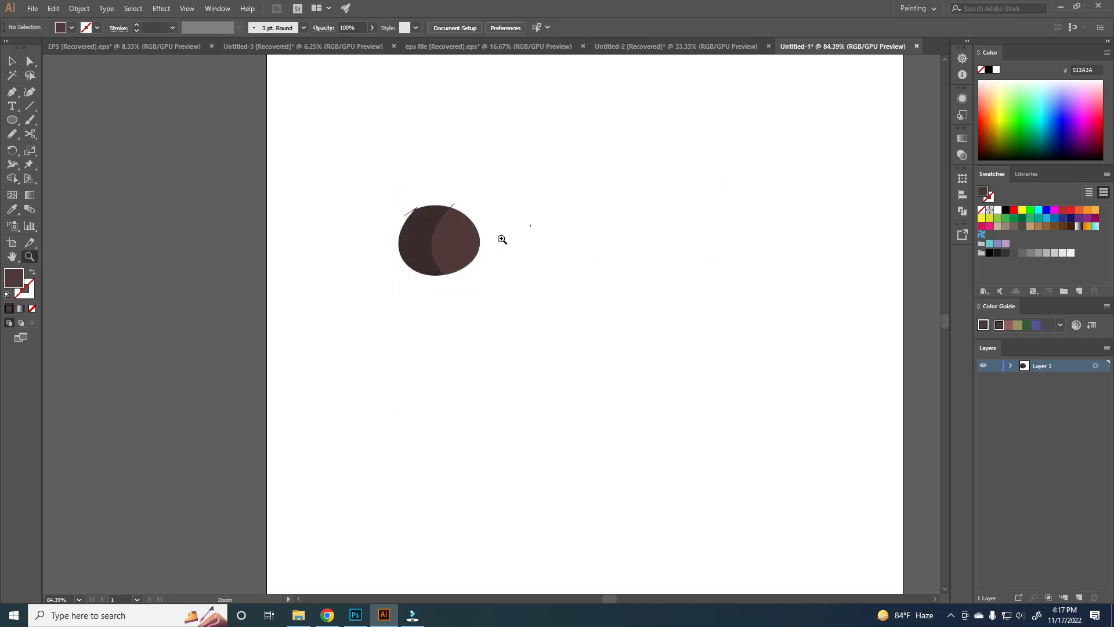
# Step: Undo the trial brush stroke over the blob and delete its lighter right piece
pyautogui.moveTo(499, 238); pyautogui.dragTo(631, 245)
pyautogui.click(564, 243)
pyautogui.press('b')
pyautogui.moveTo(552, 267); pyautogui.dragTo(516, 292)
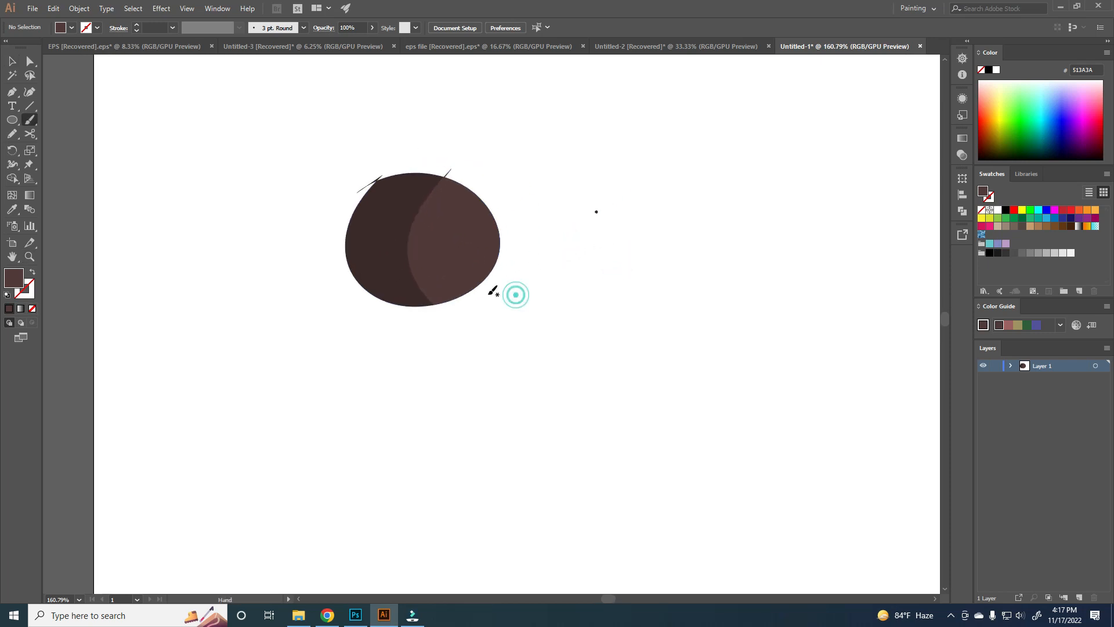
pyautogui.moveTo(398, 162)
pyautogui.mouseDown()
pyautogui.moveTo(367, 217)
pyautogui.moveTo(363, 287)
pyautogui.moveTo(382, 319)
pyautogui.mouseUp()
pyautogui.hotkey('ctrl', 'z')
pyautogui.press('v')
pyautogui.click(439, 238)
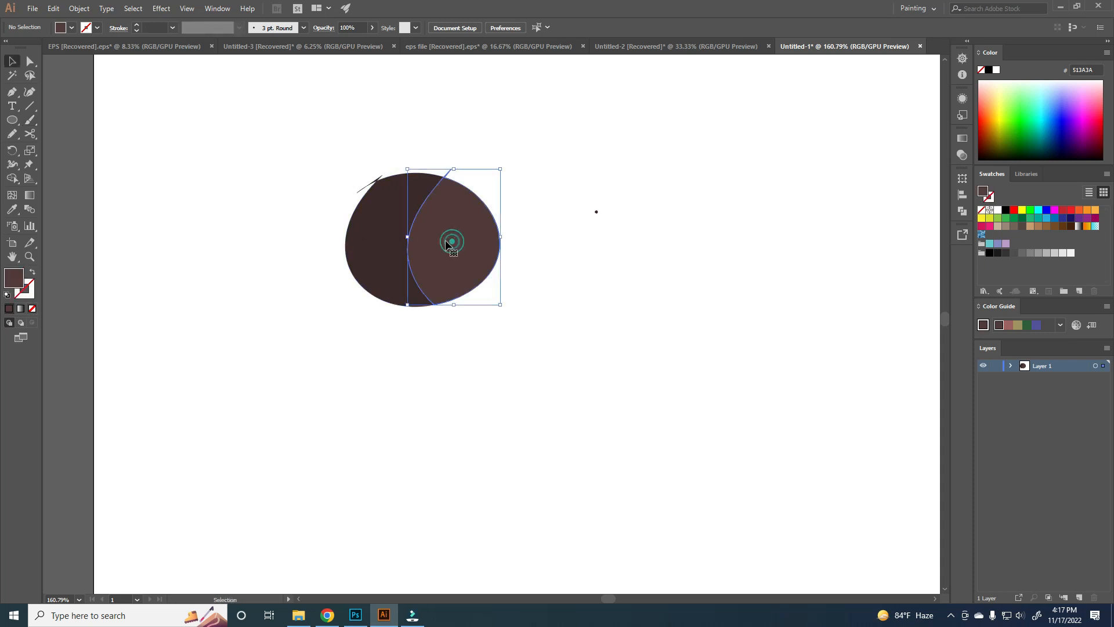
pyautogui.press('Delete')
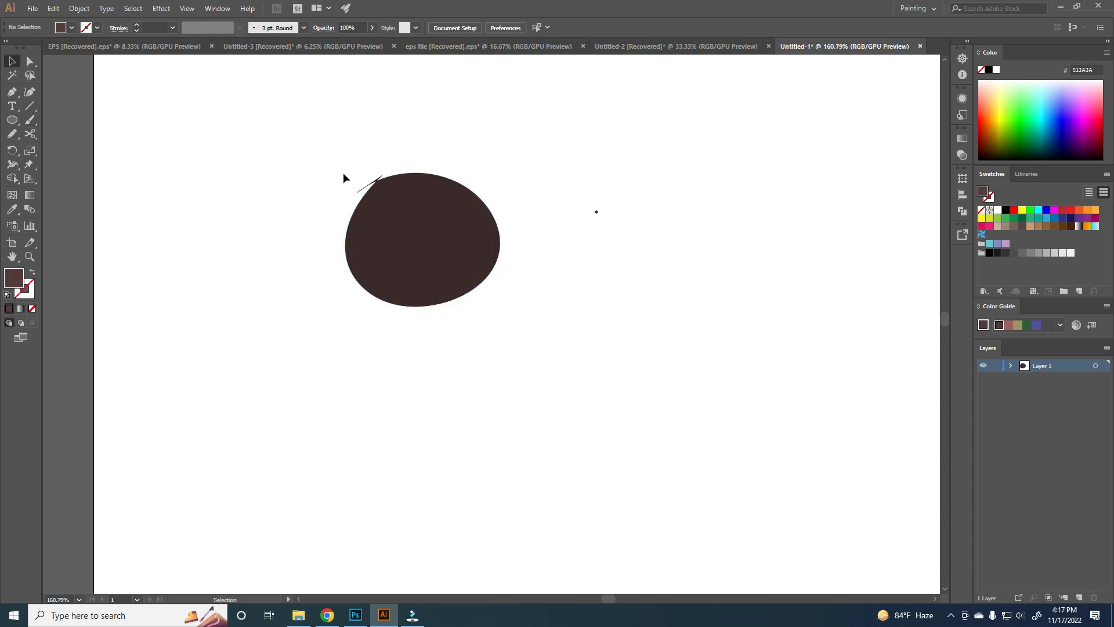
# Step: Separate the thin stray sliver from the blob's upper-left edge and delete it
pyautogui.hotkey('ctrl', 'space')
pyautogui.moveTo(539, 274)
pyautogui.mouseDown()
pyautogui.moveTo(482, 296)
pyautogui.moveTo(429, 281)
pyautogui.moveTo(292, 307)
pyautogui.mouseUp()
pyautogui.press('space')
pyautogui.moveTo(467, 247)
pyautogui.mouseDown()
pyautogui.moveTo(445, 280)
pyautogui.moveTo(346, 244)
pyautogui.mouseUp()
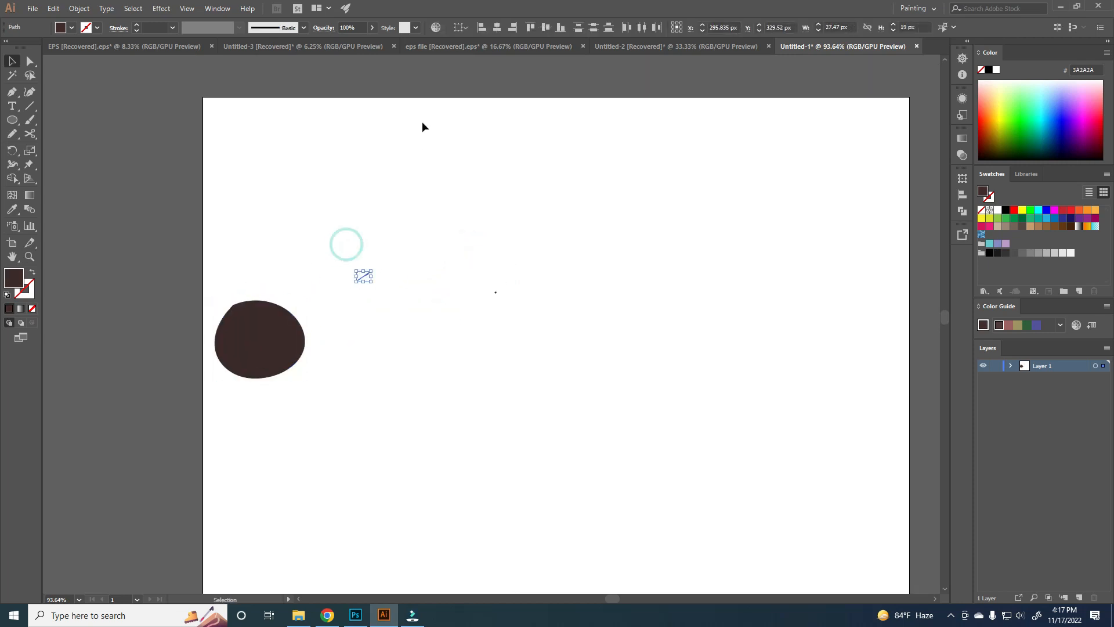
pyautogui.press('Delete')
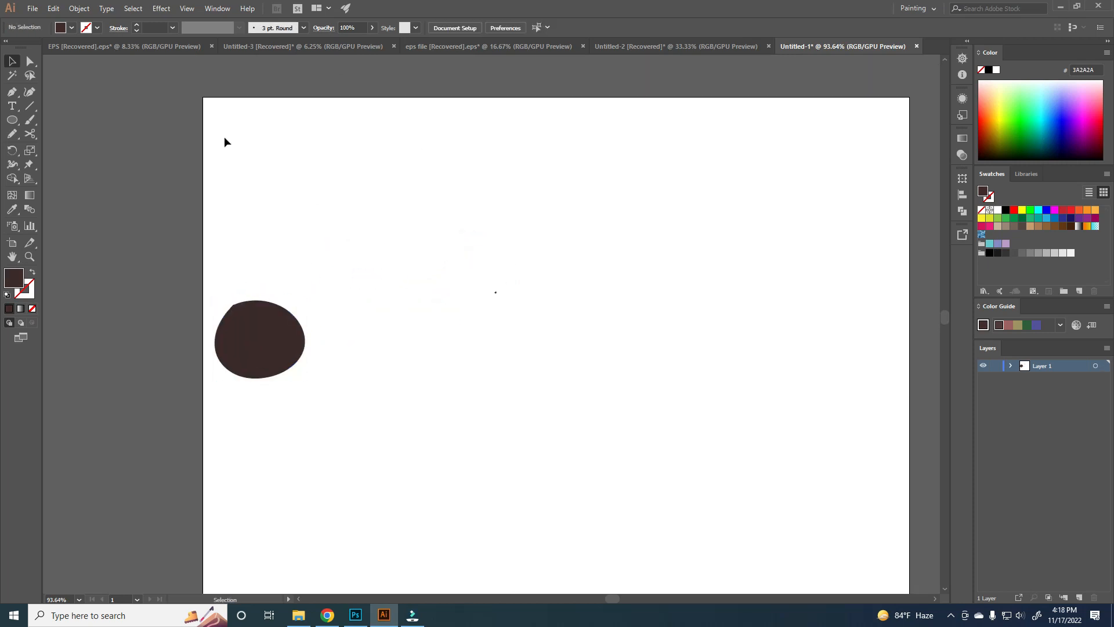
# Step: Draw a circle about 97 px in diameter above and to the right of the blob with the Ellipse tool
pyautogui.click(12, 120)
pyautogui.moveTo(337, 193)
pyautogui.mouseDown()
pyautogui.moveTo(380, 234)
pyautogui.moveTo(379, 208)
pyautogui.mouseUp()
pyautogui.press('v')
pyautogui.click(433, 219)
# Step: Fill the circle with blue 3533A8
pyautogui.doubleClick(13, 277)
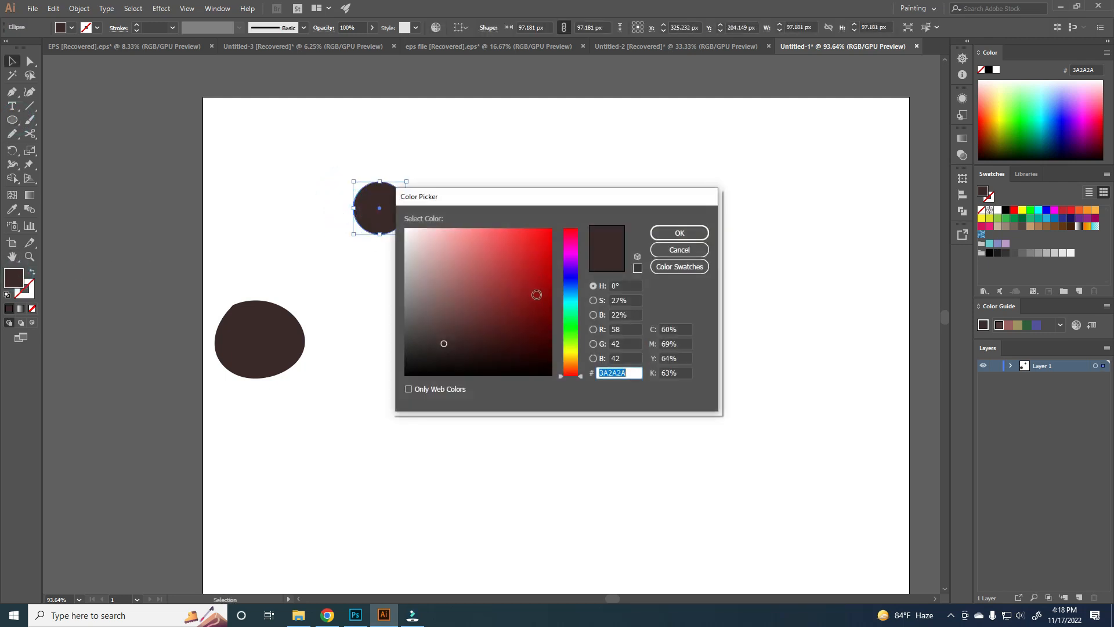
pyautogui.moveTo(577, 288); pyautogui.dragTo(574, 276)
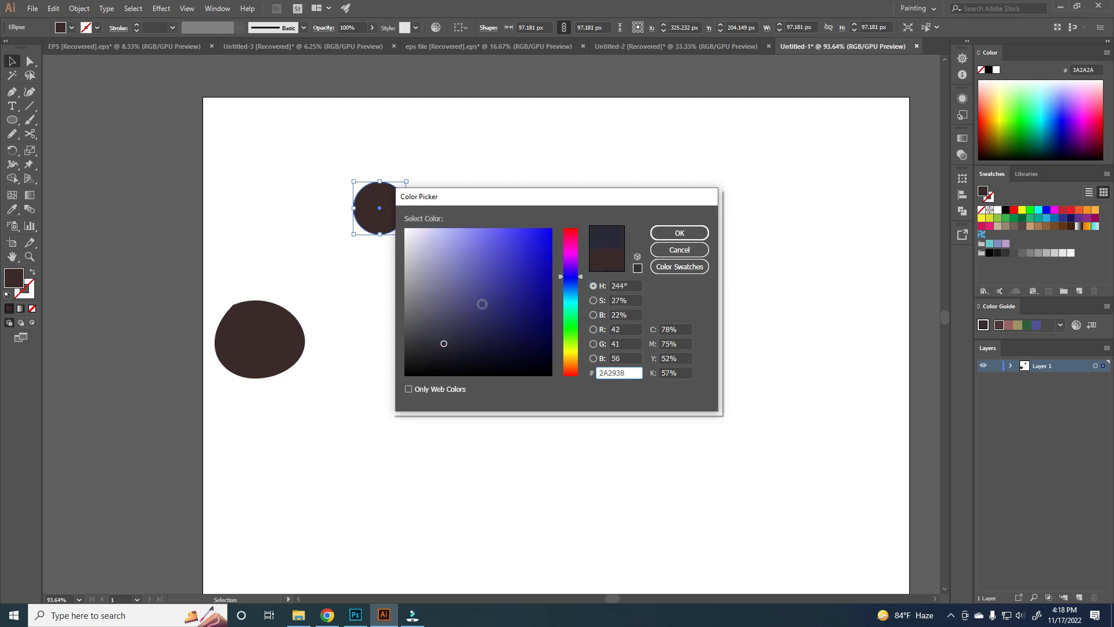
pyautogui.click(492, 292)
pyautogui.moveTo(491, 292)
pyautogui.mouseDown()
pyautogui.moveTo(510, 289)
pyautogui.moveTo(508, 277)
pyautogui.mouseUp()
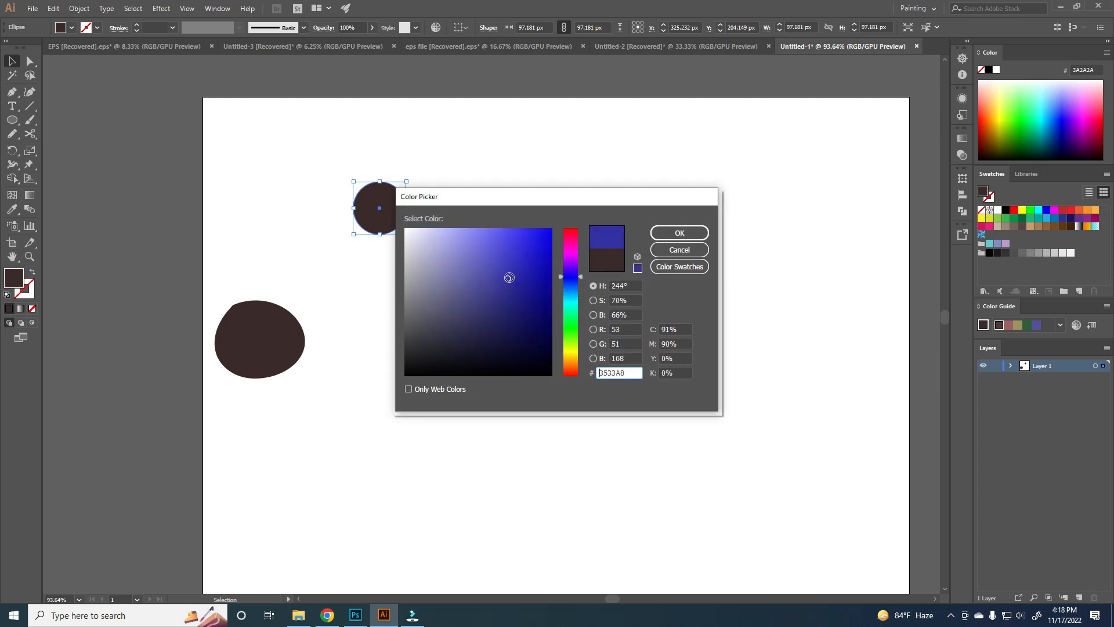
pyautogui.click(664, 233)
pyautogui.click(462, 241)
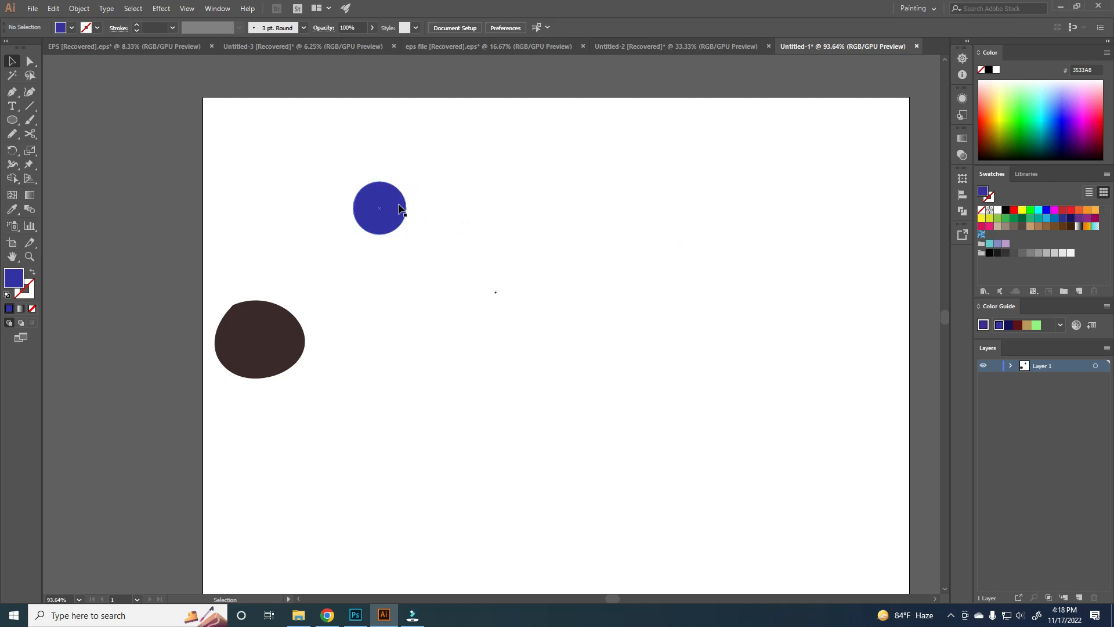
# Step: Draw a closed freehand shape with the Pencil tool across the lower-left part of the blue circle, extending past its edge
pyautogui.press('z')
pyautogui.moveTo(442, 199)
pyautogui.mouseDown()
pyautogui.moveTo(508, 261)
pyautogui.moveTo(475, 271)
pyautogui.moveTo(564, 256)
pyautogui.mouseUp()
pyautogui.press('v')
pyautogui.click(391, 237)
pyautogui.press('b')
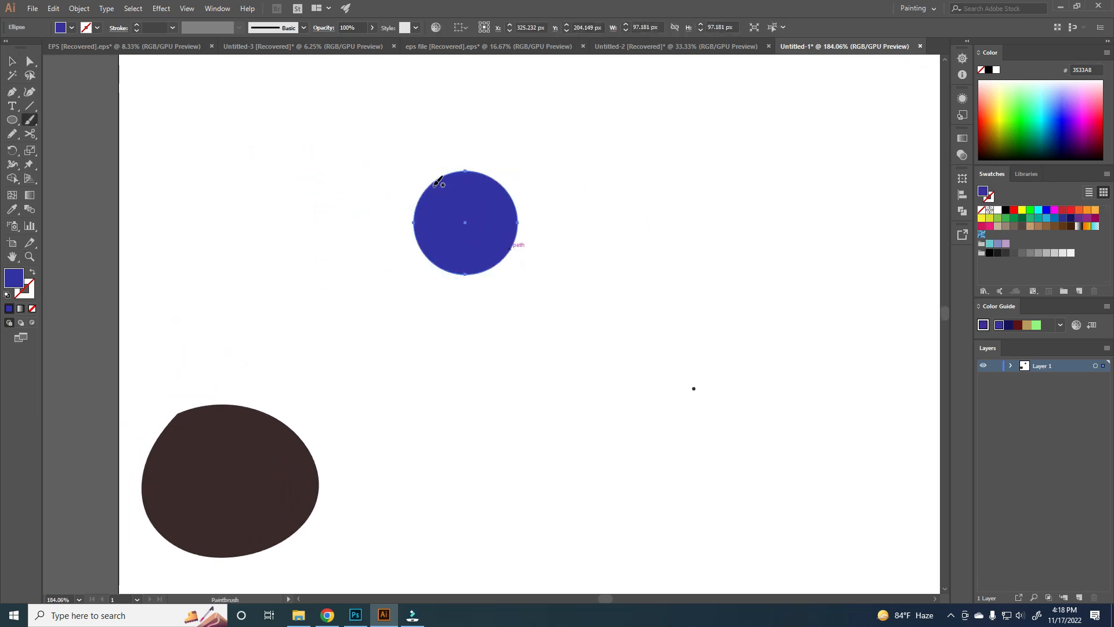
pyautogui.press('n')
pyautogui.moveTo(425, 154)
pyautogui.mouseDown()
pyautogui.moveTo(428, 195)
pyautogui.moveTo(503, 257)
pyautogui.moveTo(503, 281)
pyautogui.moveTo(377, 248)
pyautogui.moveTo(422, 170)
pyautogui.mouseUp()
pyautogui.press('v')
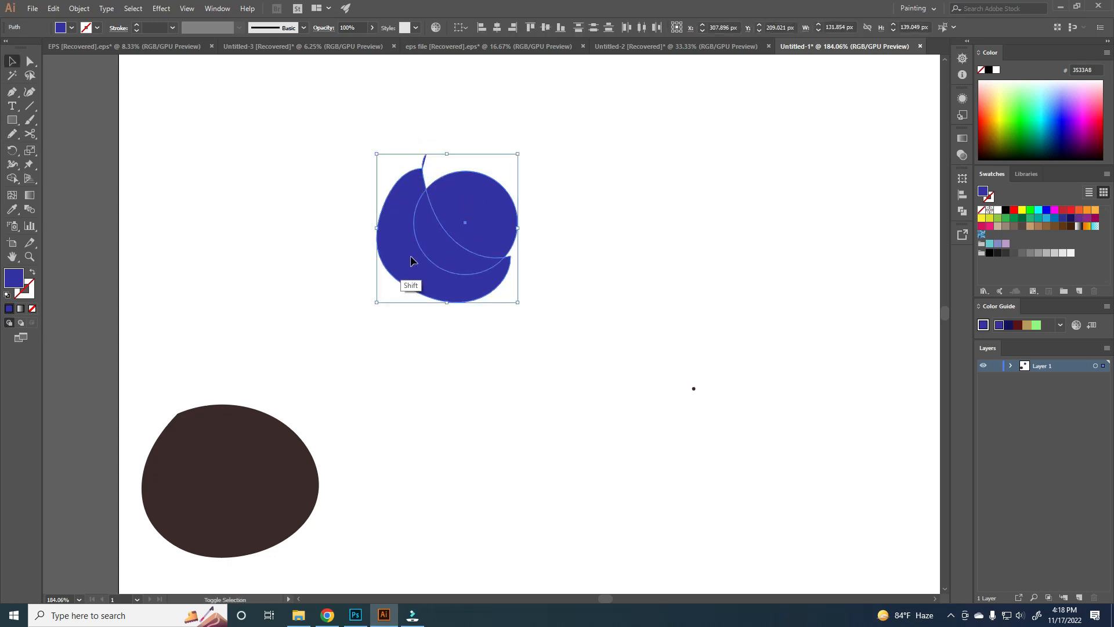
# Step: Trim the freehand shape to the circle's edge with Shape Builder and delete the leftover sliver above the circle
pyautogui.hotkey('shift', 'm')
pyautogui.keyDown('alt'); pyautogui.click(410, 283); pyautogui.keyUp('alt')
pyautogui.press('v')
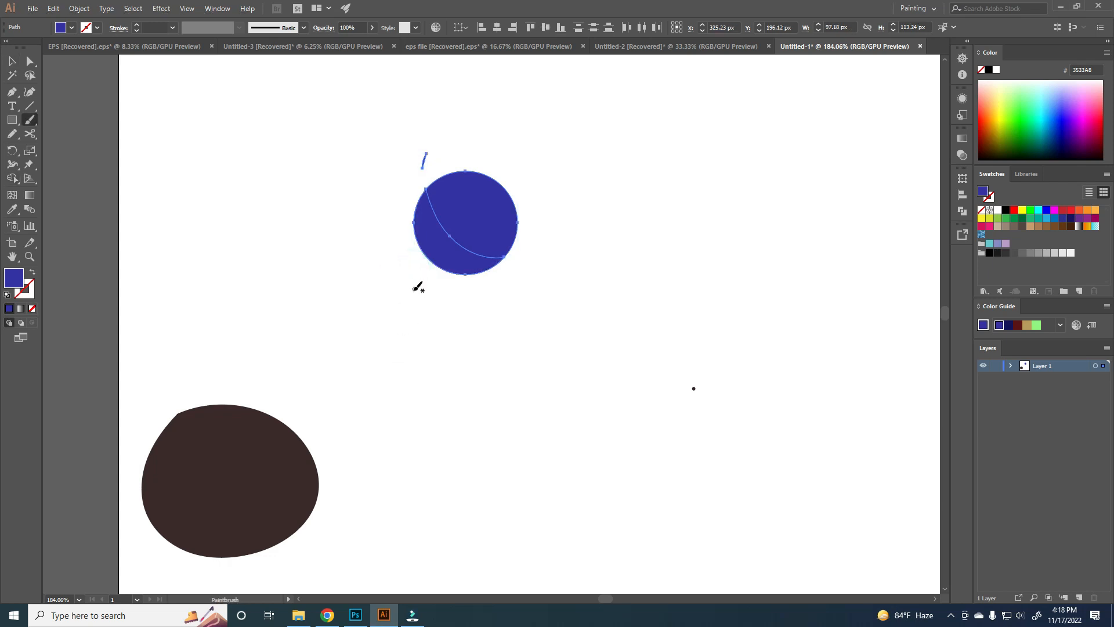
pyautogui.click(412, 302)
pyautogui.moveTo(433, 175); pyautogui.dragTo(388, 133)
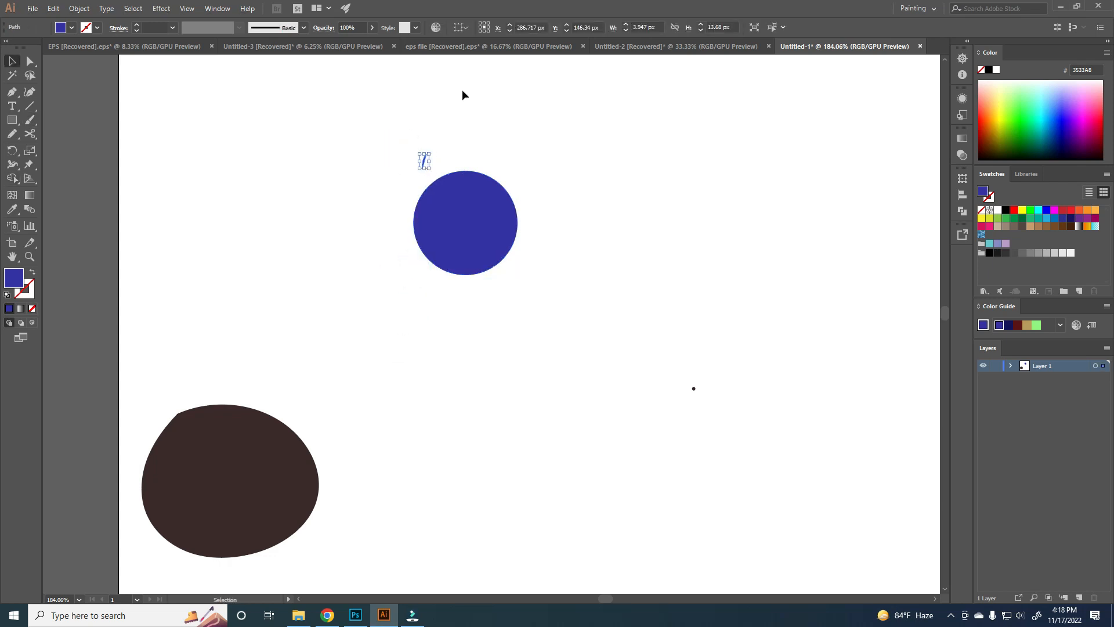
pyautogui.press('Delete')
# Step: Fill the crescent along the circle's lower-left edge with dark blue 292963
pyautogui.click(431, 242)
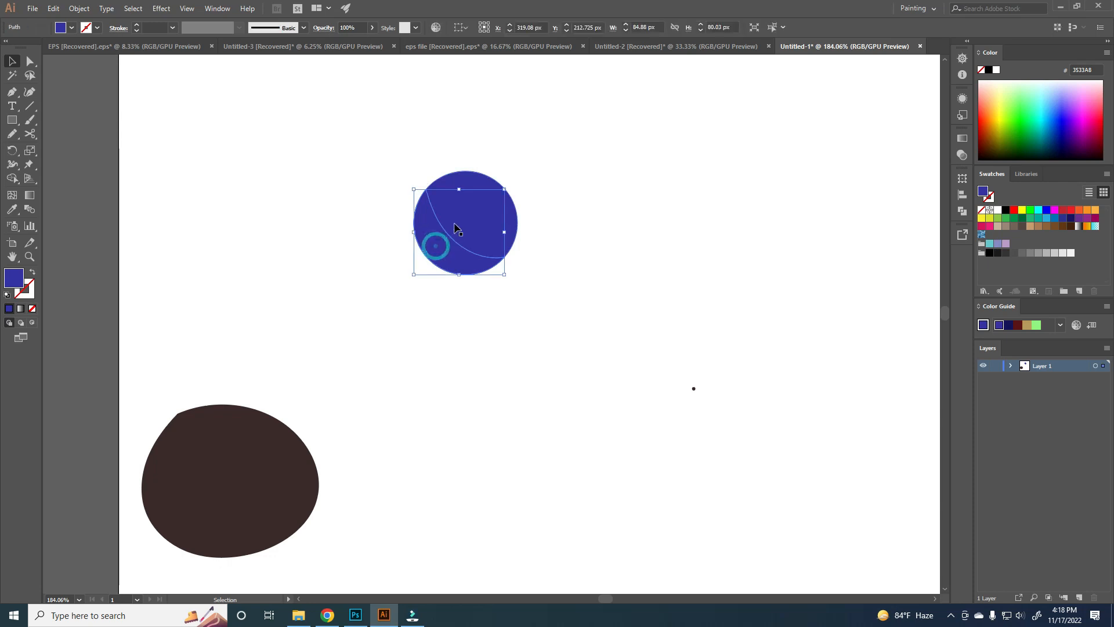
pyautogui.doubleClick(13, 280)
pyautogui.moveTo(481, 296); pyautogui.dragTo(491, 319)
pyautogui.click(661, 235)
pyautogui.click(587, 252)
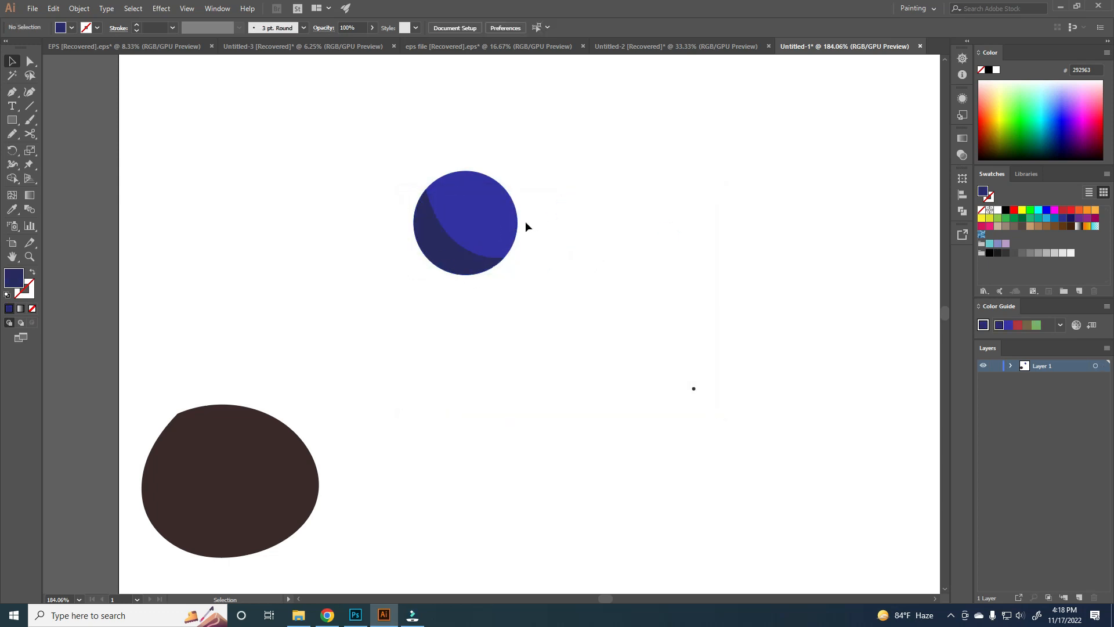
# Step: Draw a closed freehand shape about 81 by 69 px with the Pencil tool over the circle's upper-right part
pyautogui.press('n')
pyautogui.moveTo(458, 168)
pyautogui.mouseDown()
pyautogui.moveTo(500, 226)
pyautogui.moveTo(490, 152)
pyautogui.moveTo(458, 169)
pyautogui.mouseUp()
pyautogui.press('v')
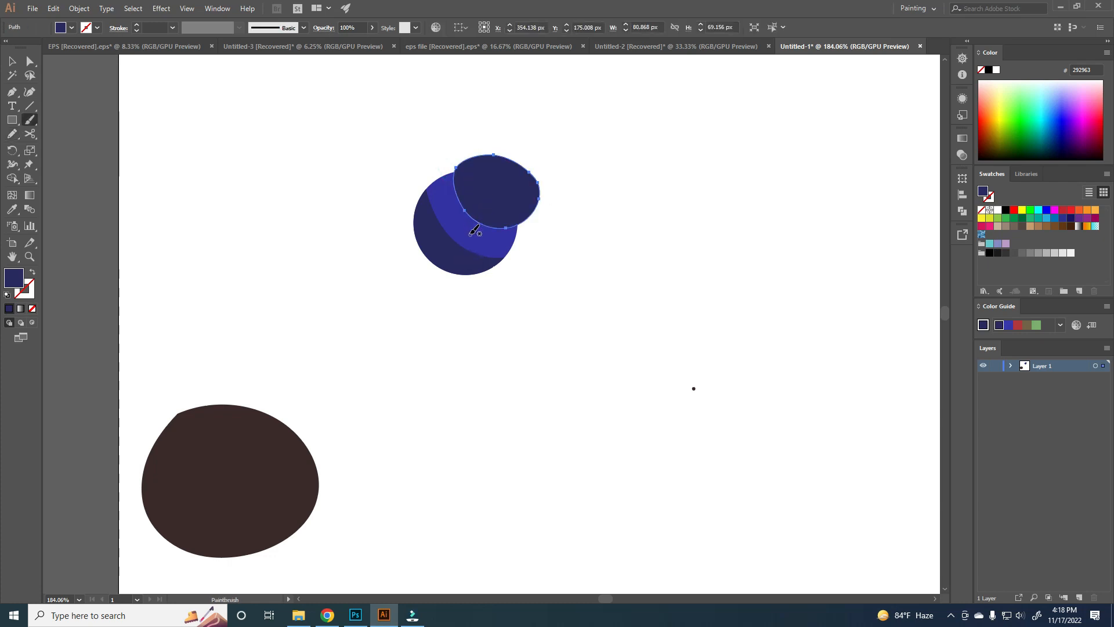
# Step: Trim the upper-right shape to the circle's edge with Shape Builder and undo the stray brush mark beside it
pyautogui.keyDown('shift'); pyautogui.click(475, 231); pyautogui.keyUp('shift')
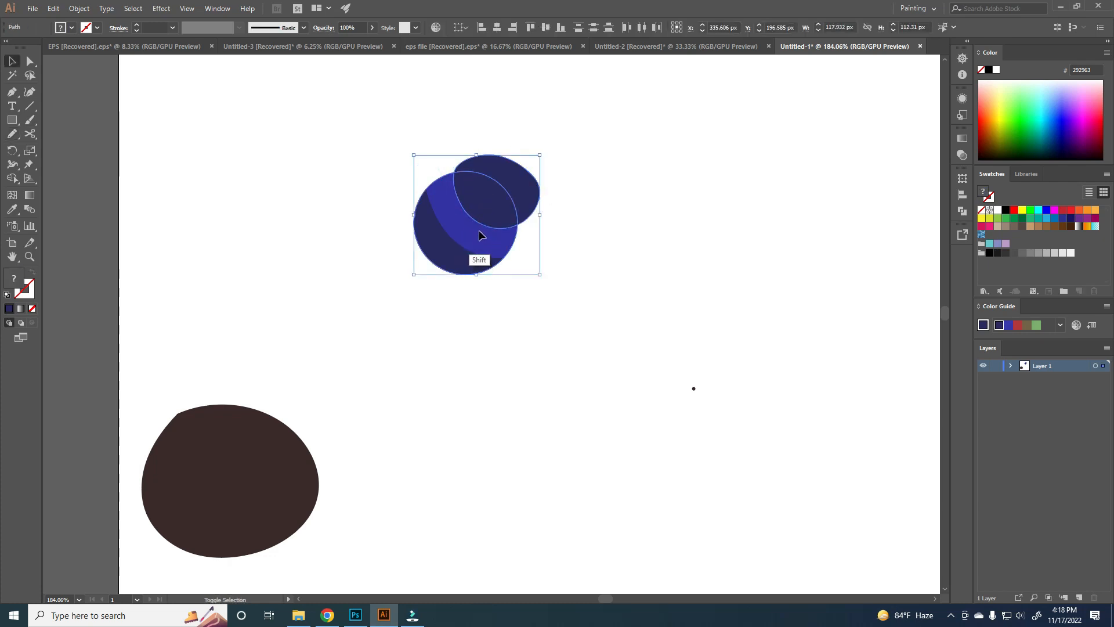
pyautogui.hotkey('shift', 'm')
pyautogui.keyDown('alt'); pyautogui.moveTo(530, 203); pyautogui.dragTo(580, 201); pyautogui.keyUp('alt')
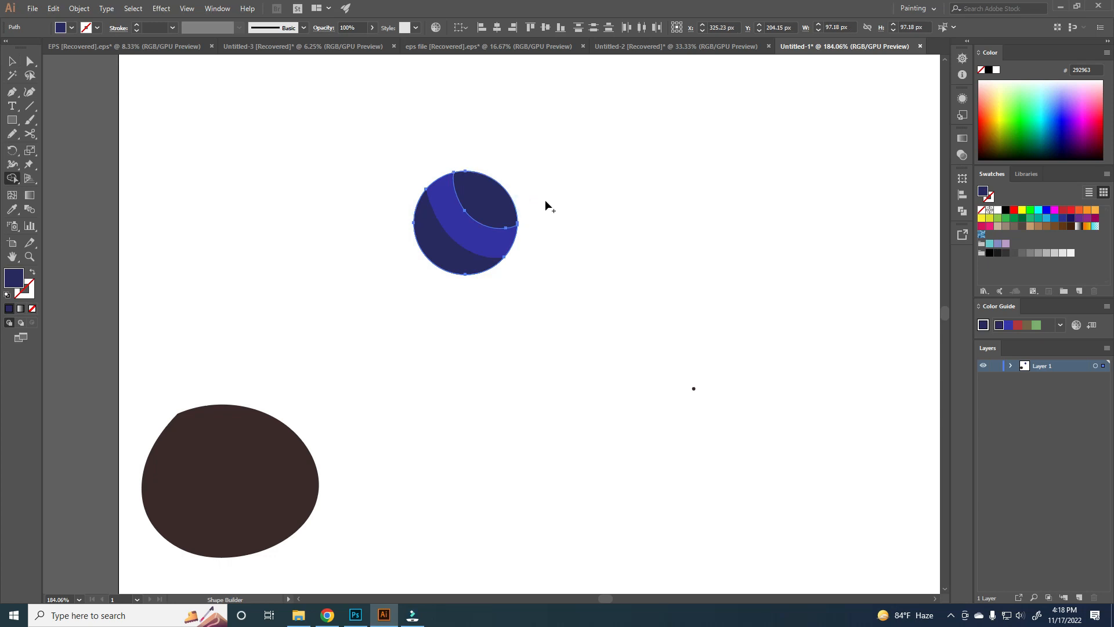
pyautogui.press('b')
pyautogui.click(558, 201)
pyautogui.hotkey('ctrl', 'z')
pyautogui.press('v')
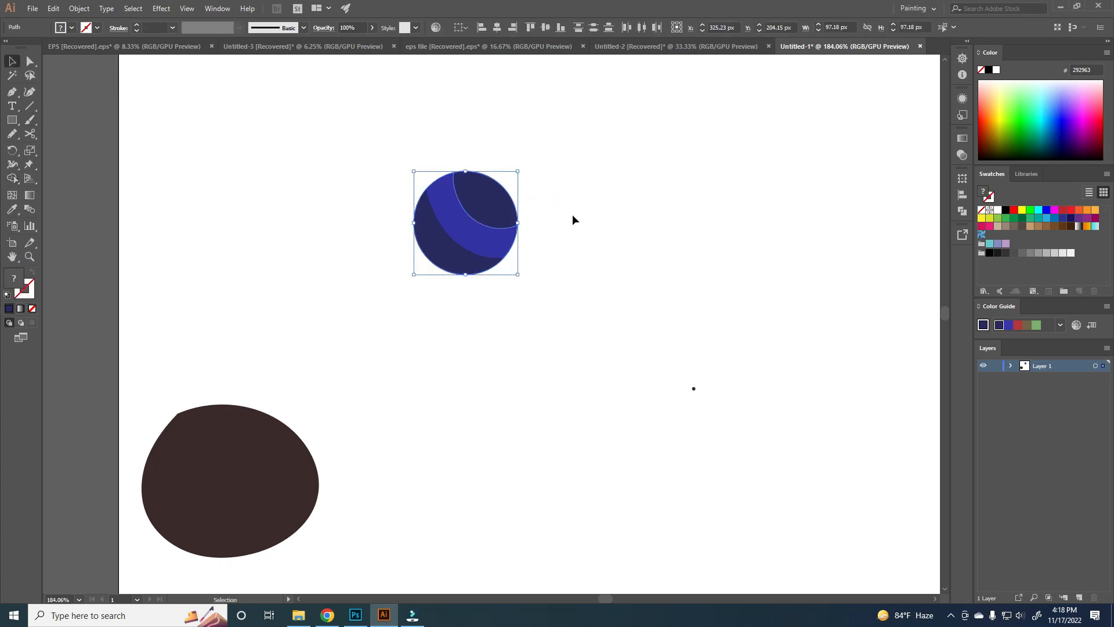
pyautogui.click(572, 214)
# Step: Fill the circle's upper-right highlight piece with lighter blue 5353D3
pyautogui.click(490, 199)
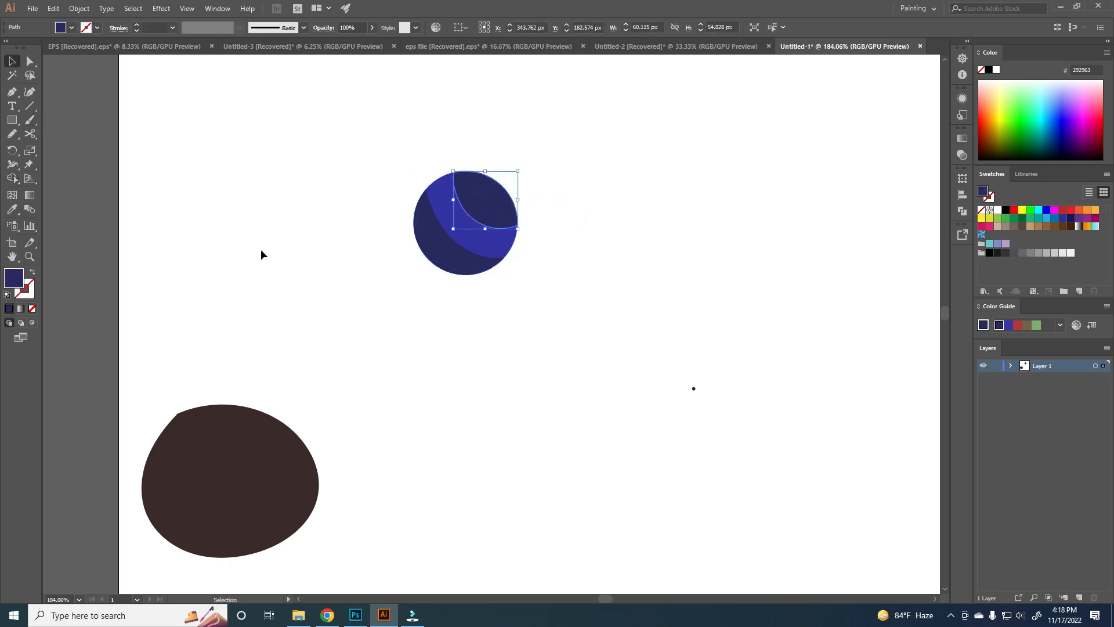
pyautogui.press('i')
pyautogui.click(450, 229)
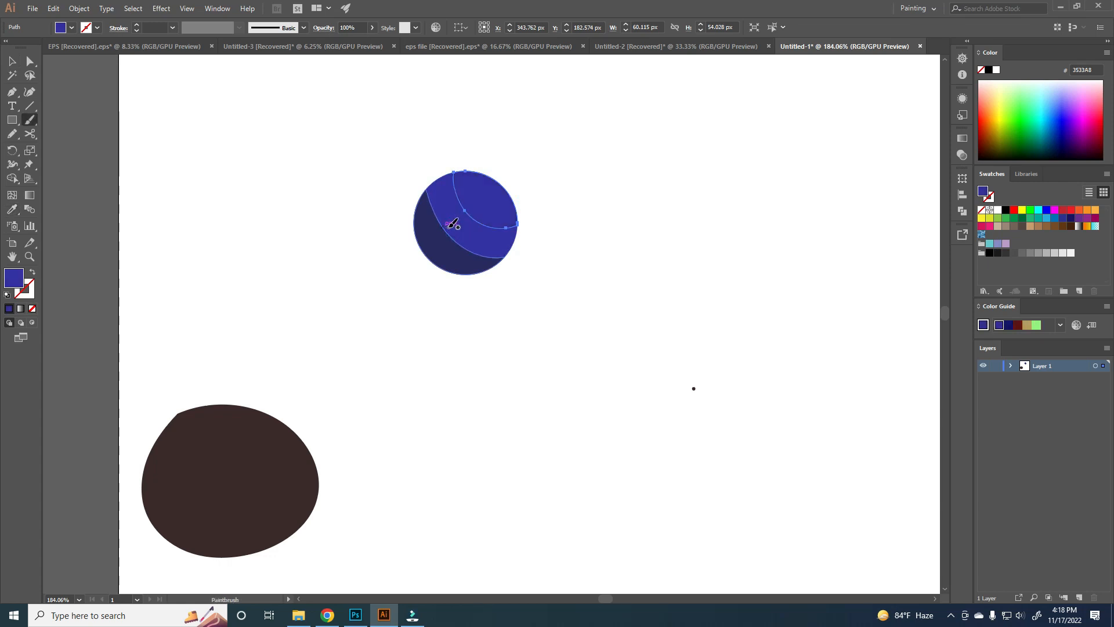
pyautogui.press('v')
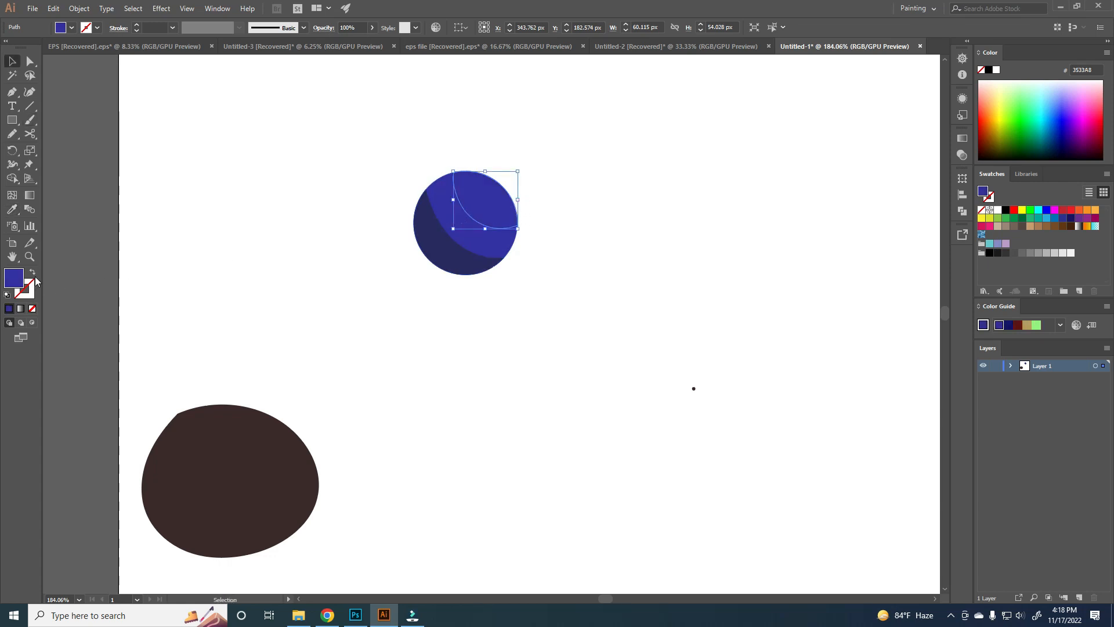
pyautogui.doubleClick(16, 282)
pyautogui.click(496, 253)
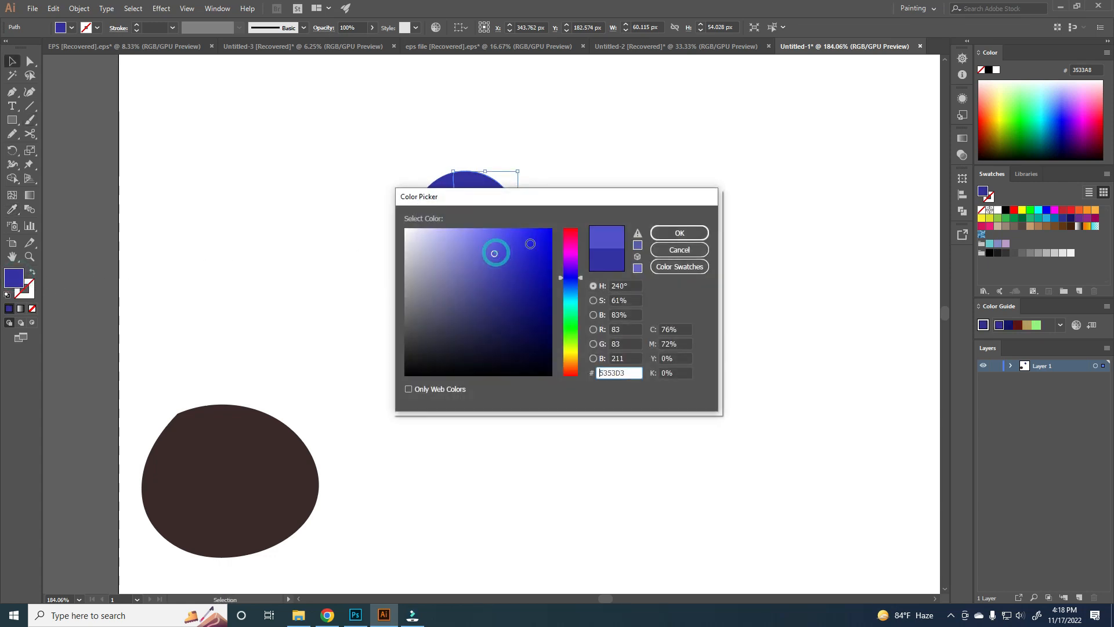
pyautogui.click(679, 233)
pyautogui.click(588, 240)
pyautogui.hotkey('ctrl', 'space')
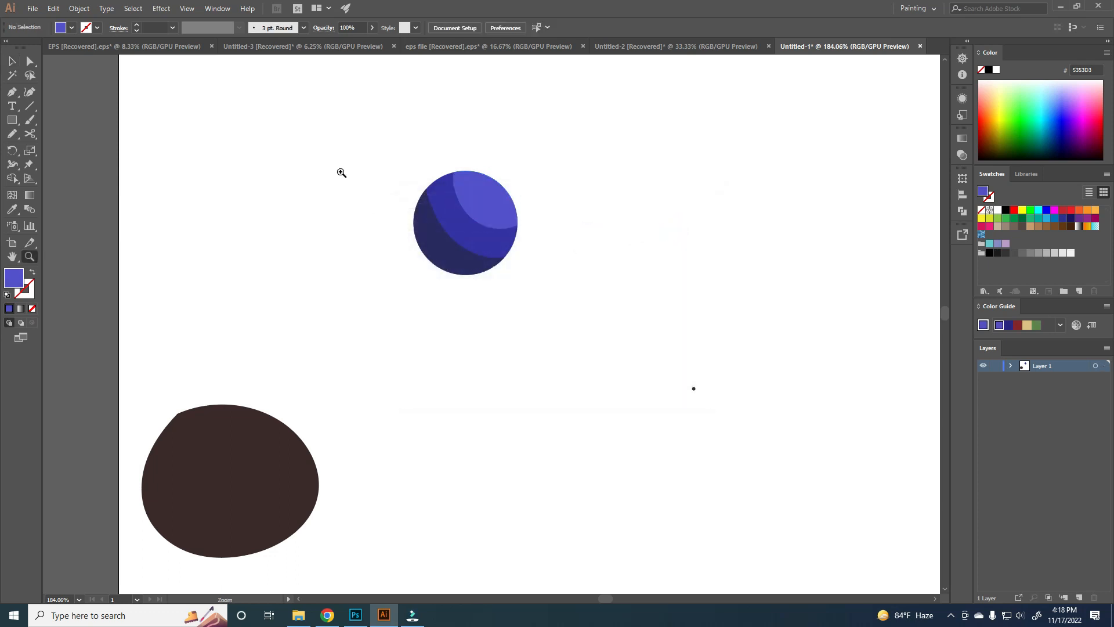
pyautogui.moveTo(340, 172); pyautogui.dragTo(401, 198)
pyautogui.moveTo(557, 267); pyautogui.dragTo(500, 272)
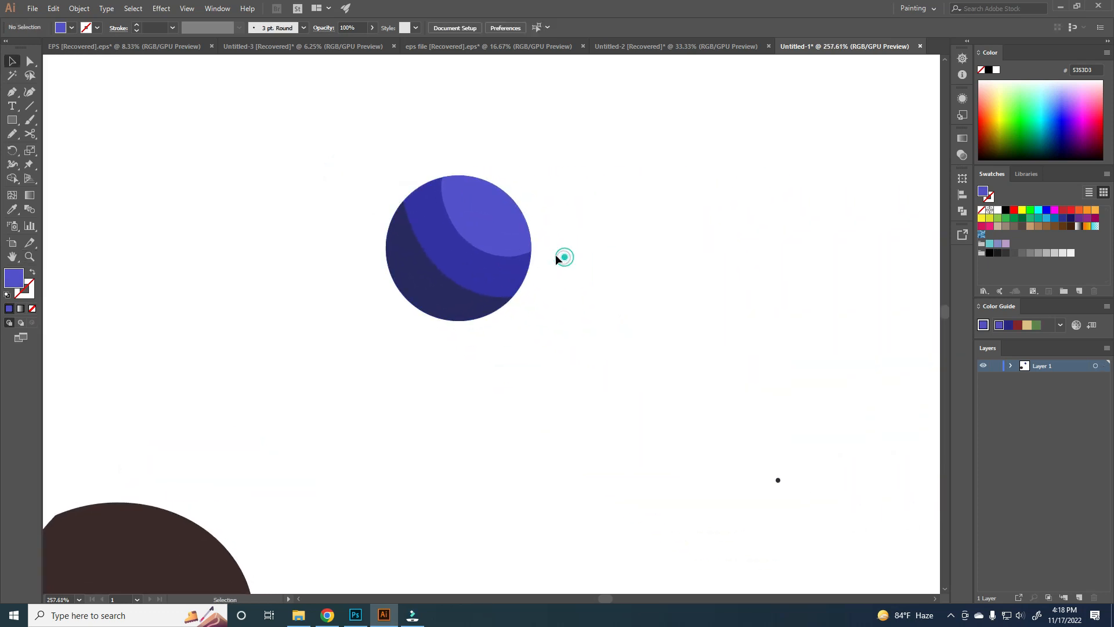
pyautogui.moveTo(564, 256); pyautogui.dragTo(543, 243)
pyautogui.moveTo(543, 281); pyautogui.dragTo(509, 297)
pyautogui.hotkey('ctrl', 'space')
pyautogui.moveTo(522, 259); pyautogui.dragTo(503, 256)
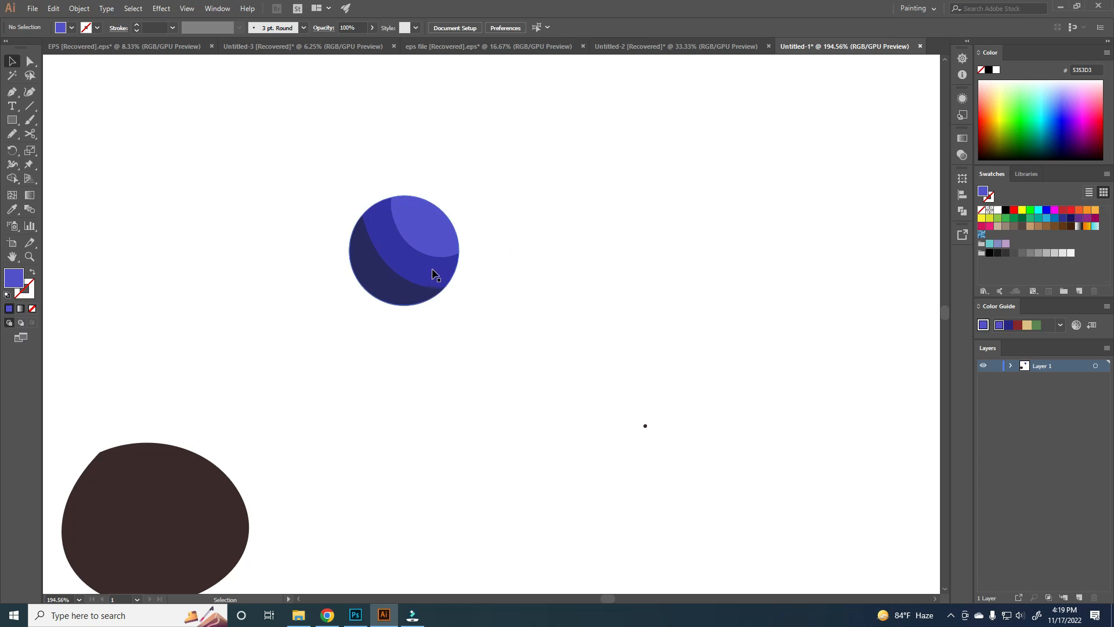
# Step: Move the base circle away from its shading and delete the dark crescent and the light highlight piece
pyautogui.moveTo(434, 274); pyautogui.dragTo(274, 169)
pyautogui.moveTo(471, 187); pyautogui.dragTo(452, 243)
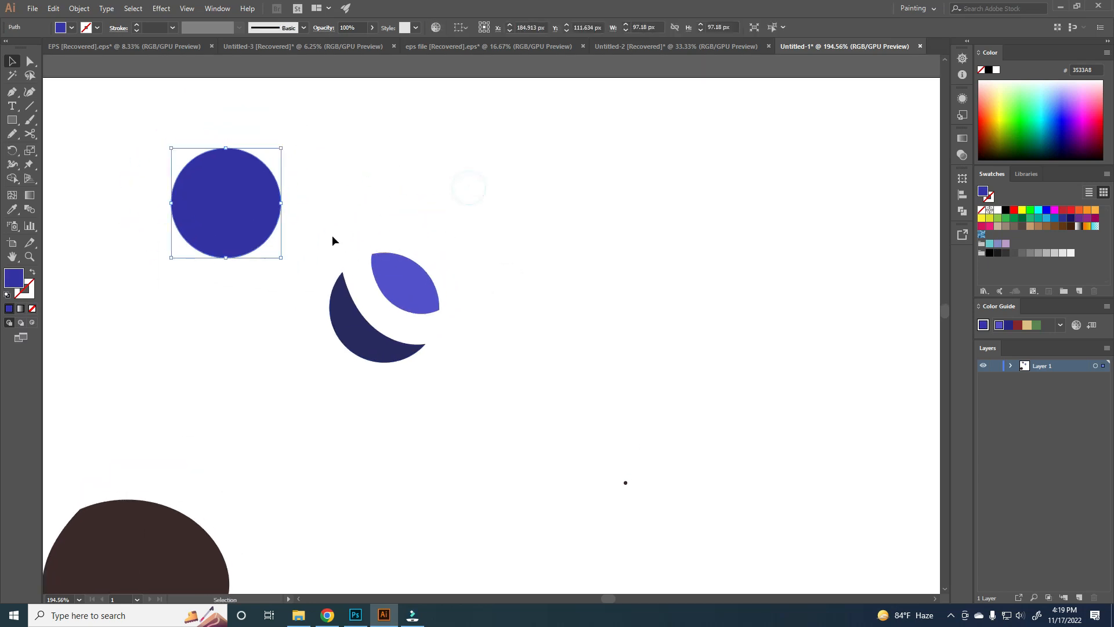
pyautogui.click(333, 240)
pyautogui.press('Delete')
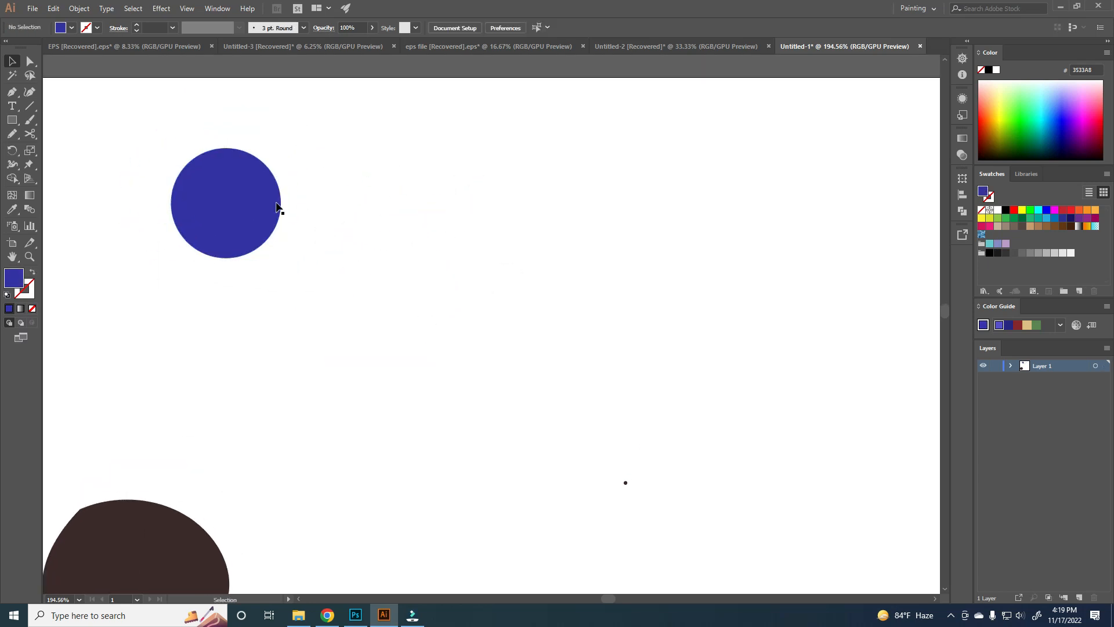
# Step: Duplicate the blue circle and place the two copies side by side with a wide gap between them
pyautogui.moveTo(234, 209); pyautogui.dragTo(538, 224)
pyautogui.click(603, 191)
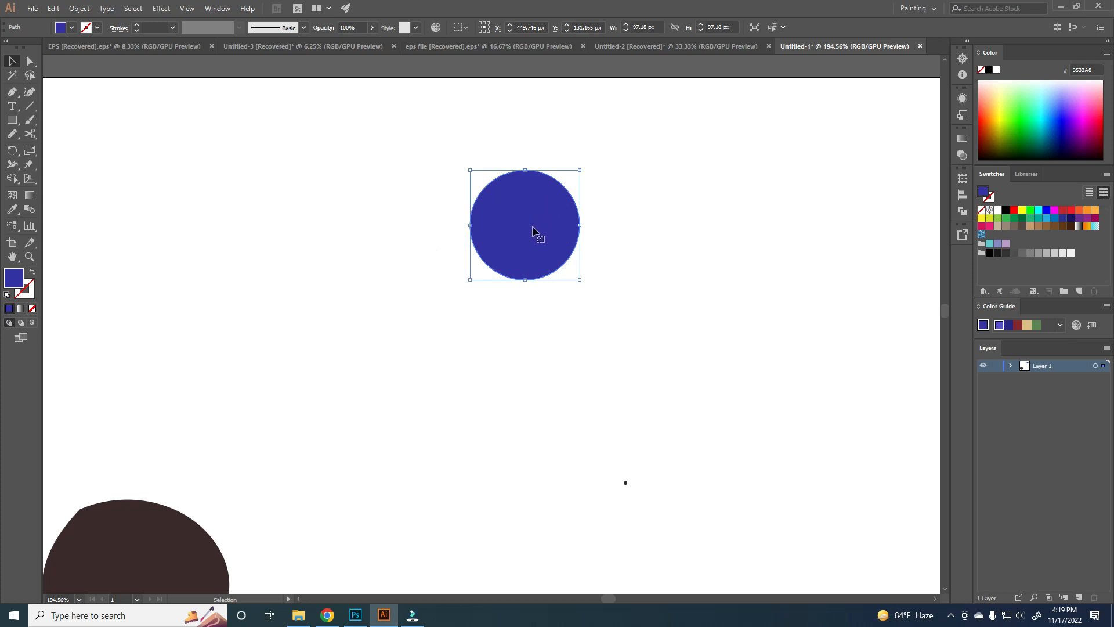
pyautogui.moveTo(541, 228); pyautogui.dragTo(366, 248)
pyautogui.click(594, 271)
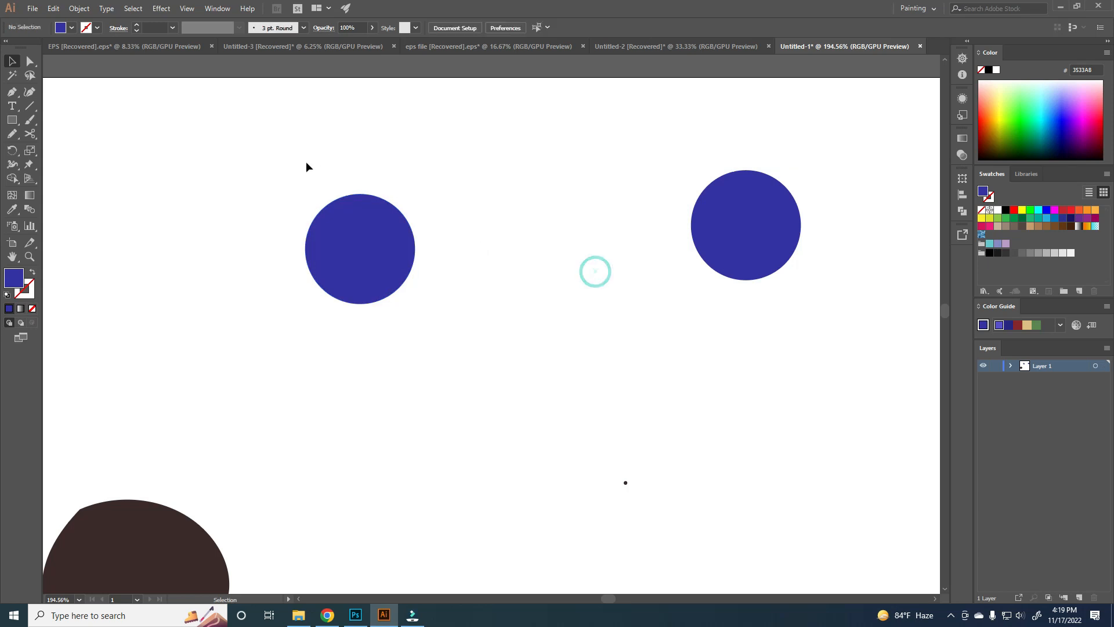
pyautogui.moveTo(303, 162); pyautogui.dragTo(407, 207)
pyautogui.moveTo(365, 252); pyautogui.dragTo(376, 236)
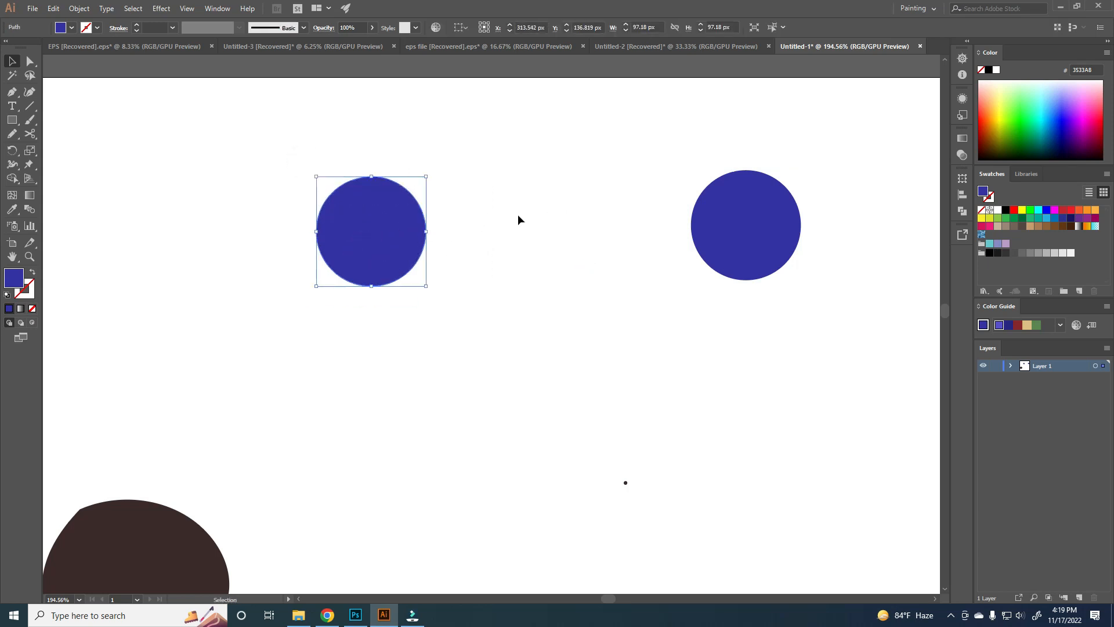
pyautogui.click(654, 231)
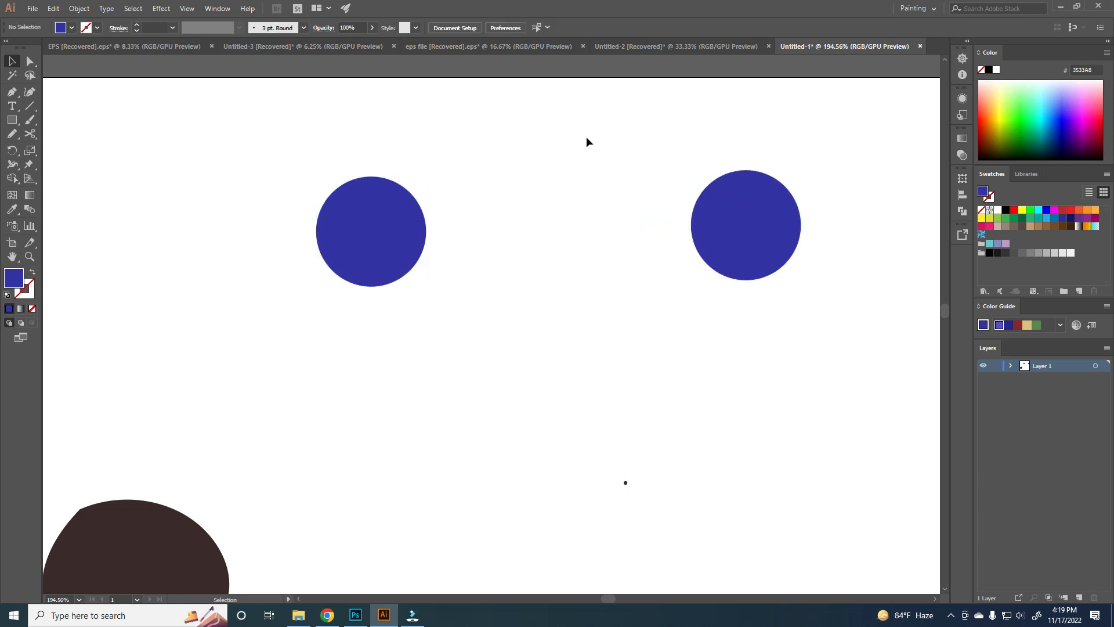
# Step: Fill the right circle with light blue 8C8CED
pyautogui.moveTo(493, 147); pyautogui.dragTo(806, 319)
pyautogui.click(845, 276)
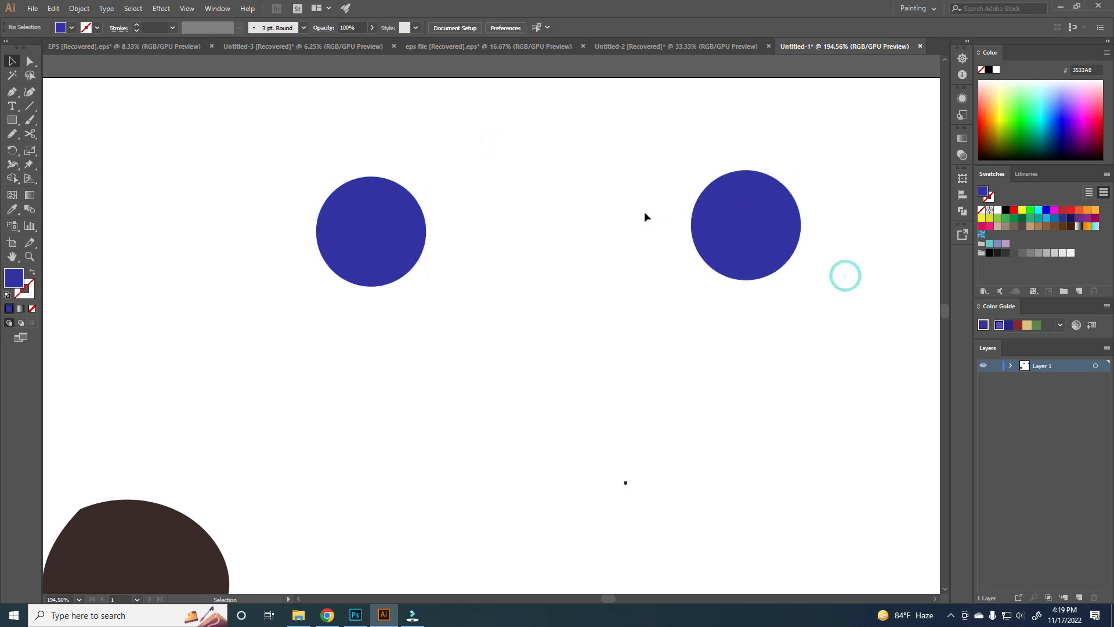
pyautogui.click(399, 230)
pyautogui.click(738, 231)
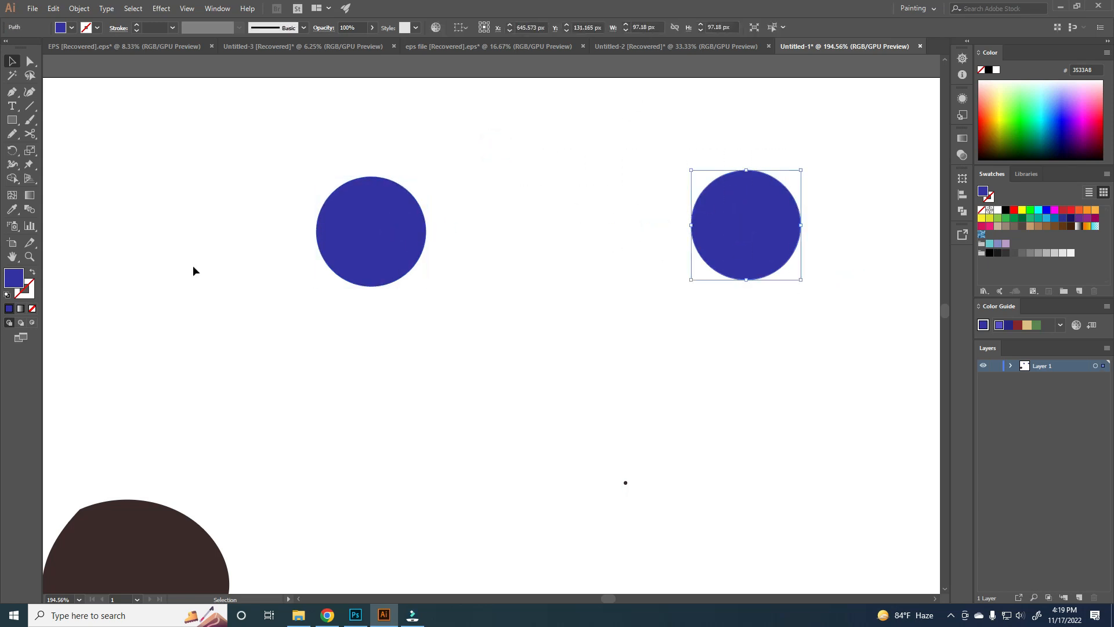
pyautogui.doubleClick(15, 279)
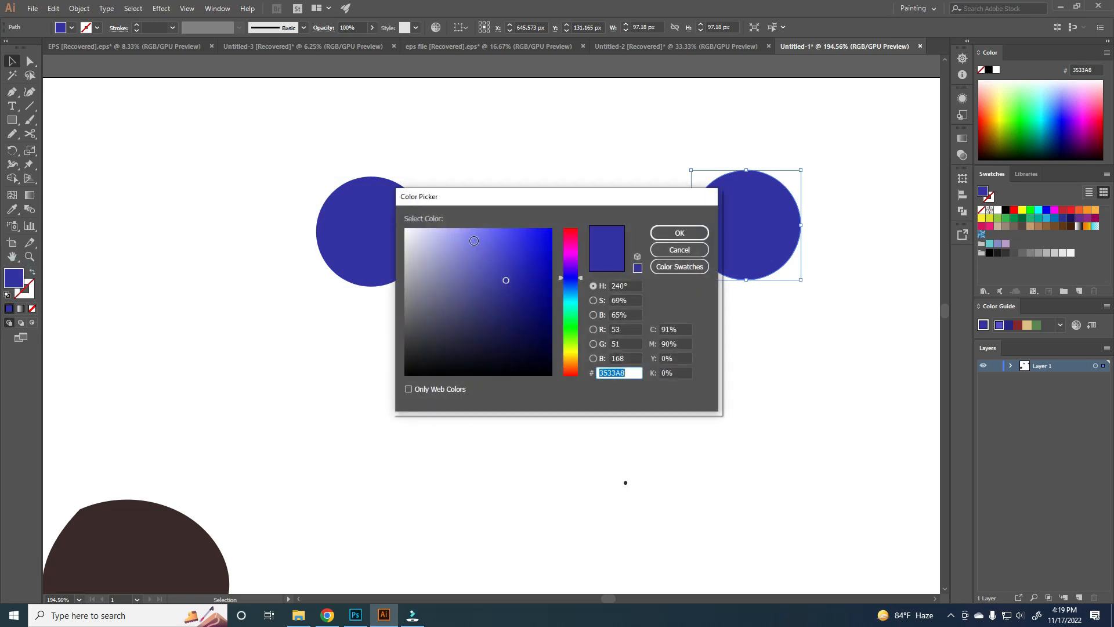
pyautogui.click(469, 237)
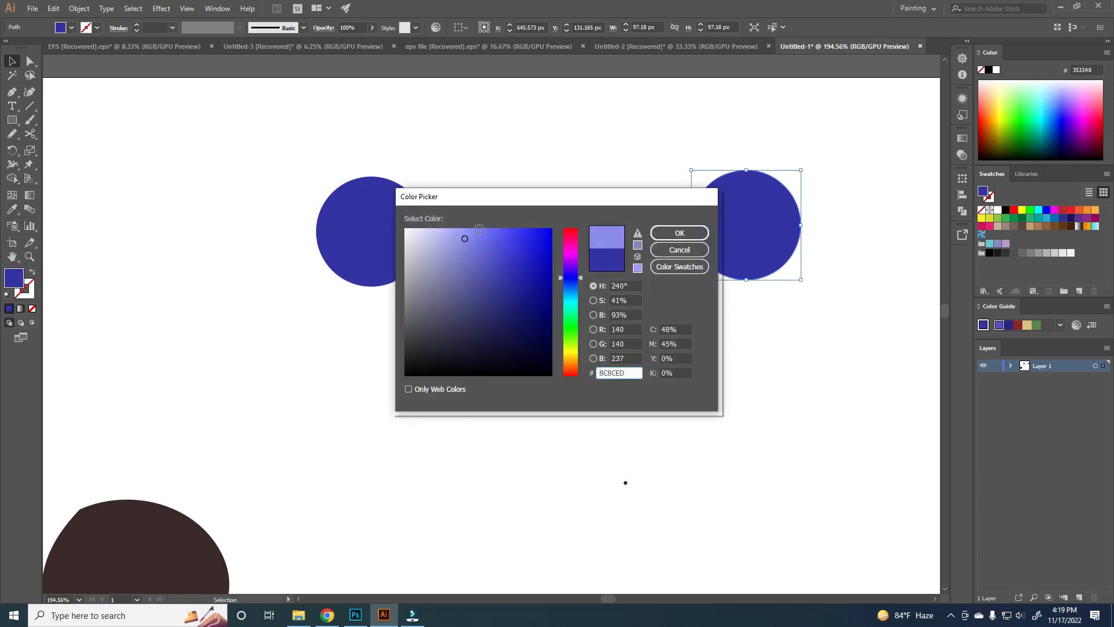
pyautogui.click(679, 232)
pyautogui.click(586, 282)
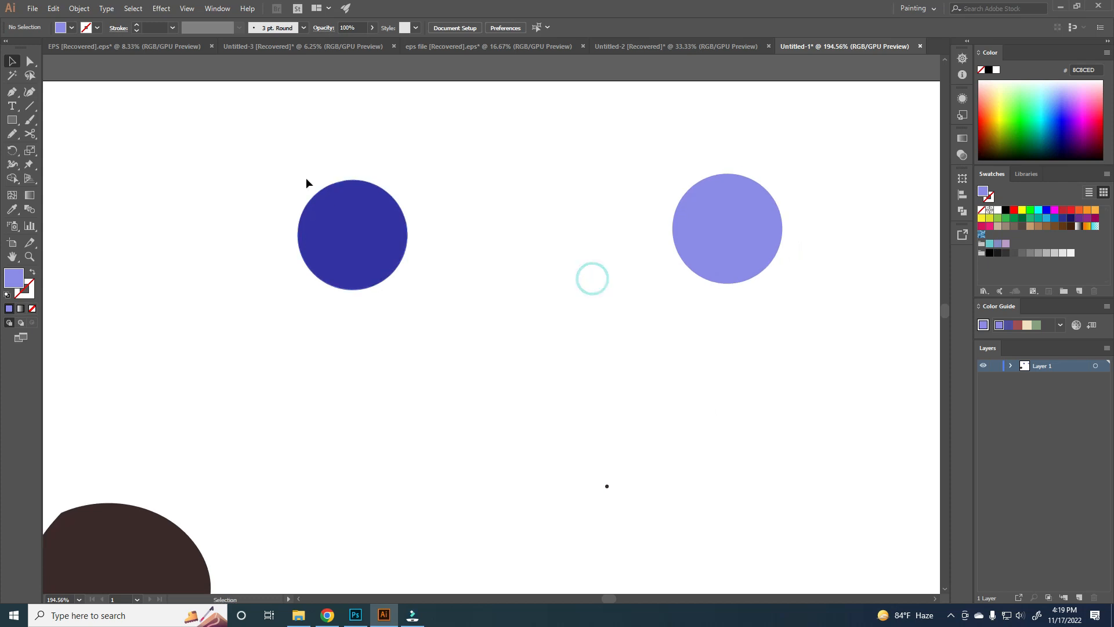
# Step: Make a blend between the dark blue circle and the light blue circle
pyautogui.moveTo(258, 142); pyautogui.dragTo(783, 329)
pyautogui.click(534, 251)
pyautogui.moveTo(520, 164); pyautogui.dragTo(631, 196)
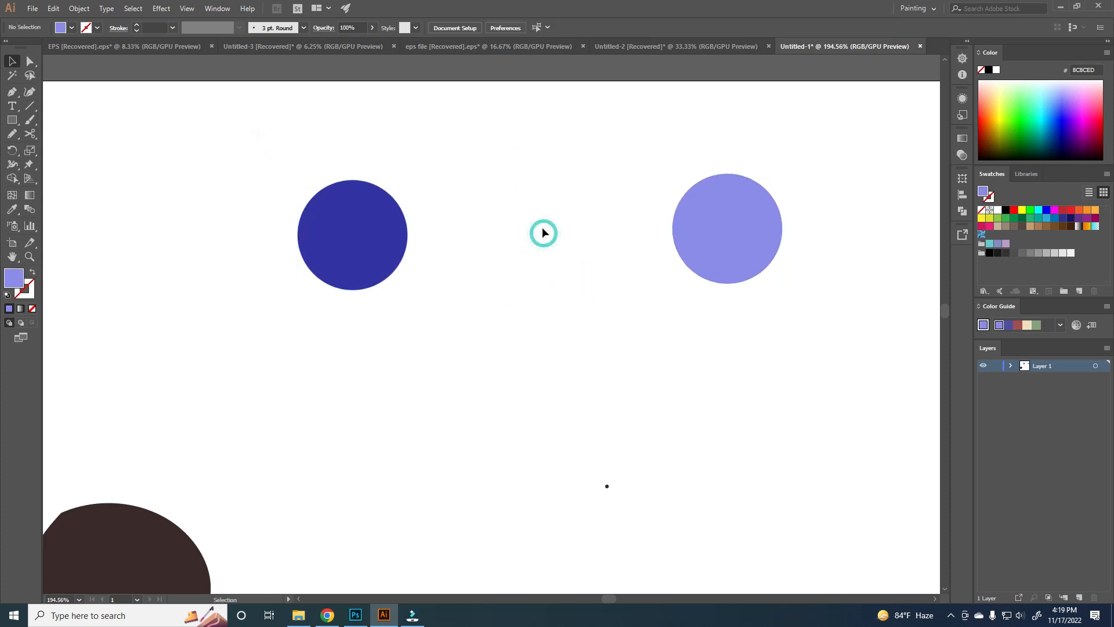
pyautogui.click(356, 223)
pyautogui.keyDown('shift'); pyautogui.click(697, 238); pyautogui.keyUp('shift')
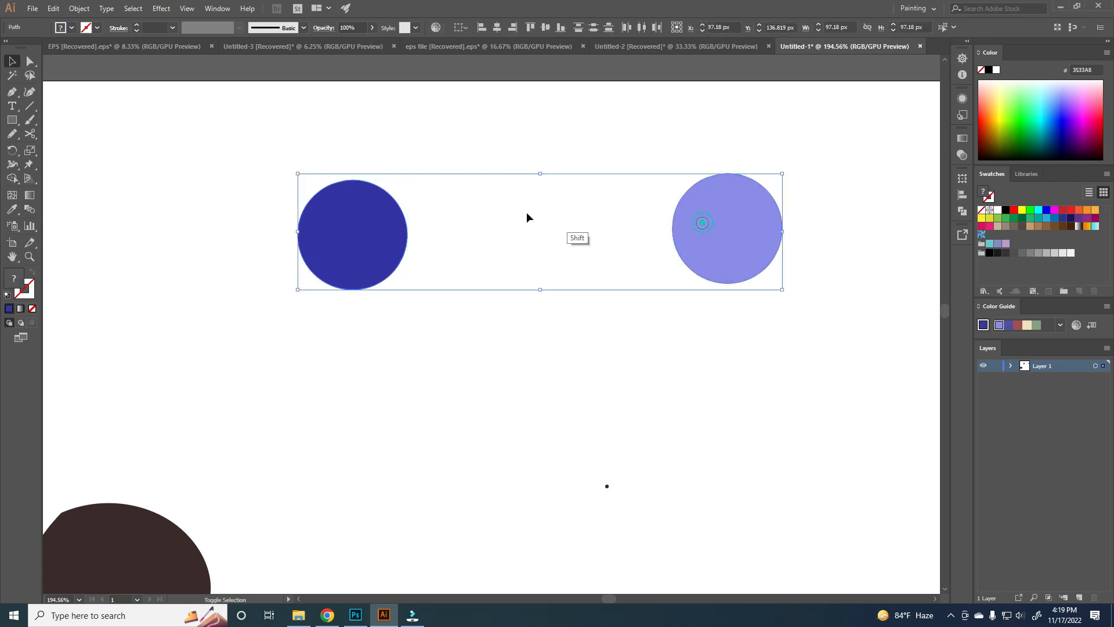
pyautogui.click(79, 8)
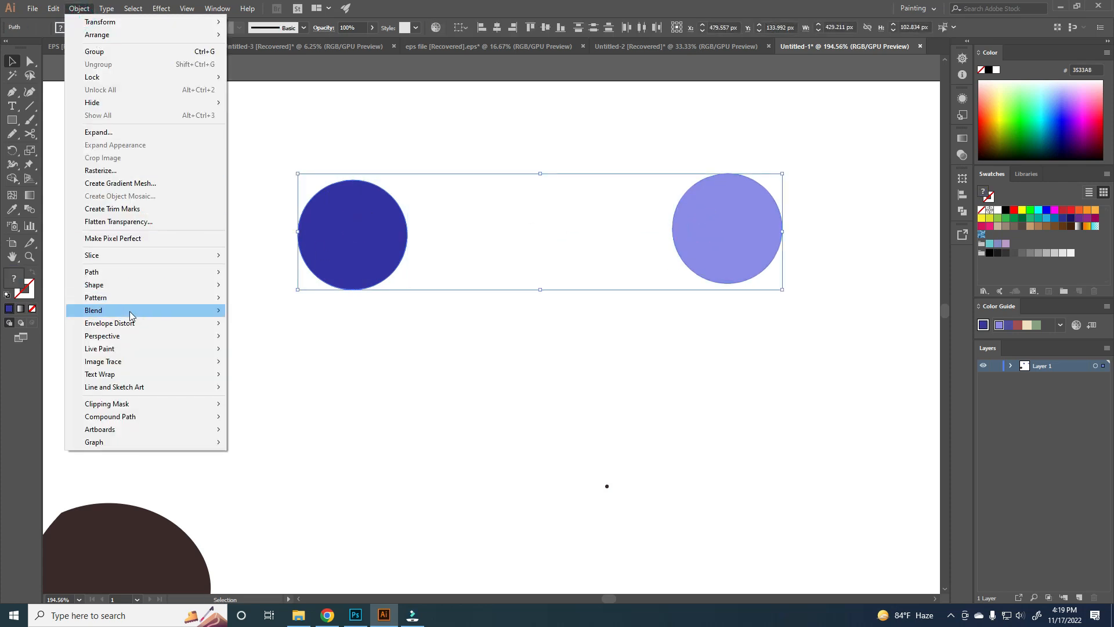
pyautogui.moveTo(130, 308)
pyautogui.click(253, 311)
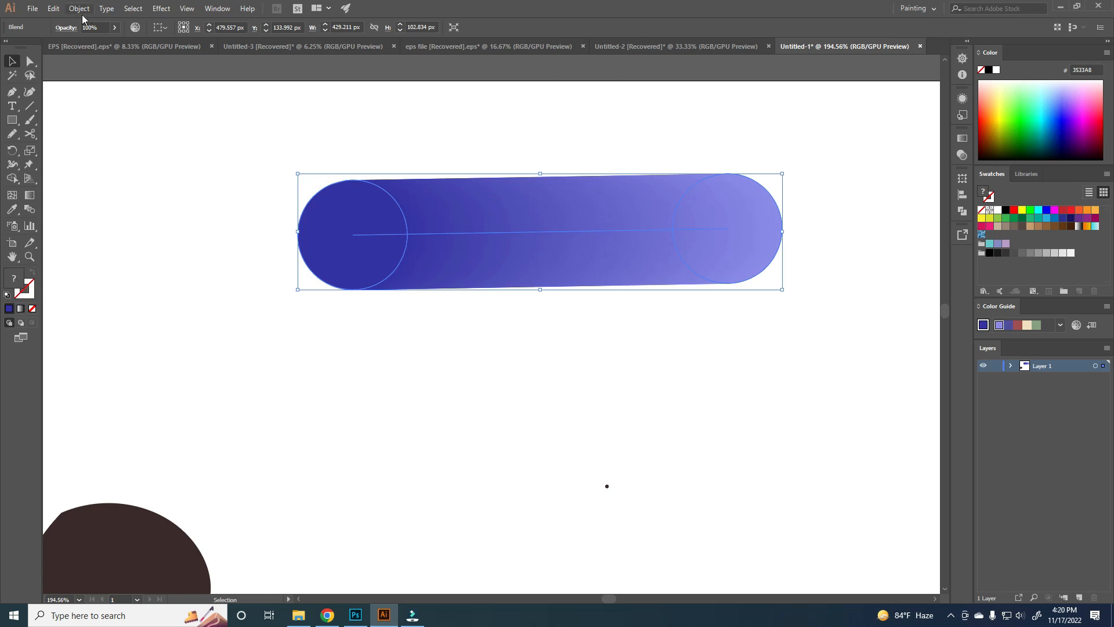
# Step: Set the blend spacing to Specified Steps, with a single intermediate circle between the two end circles
pyautogui.doubleClick(30, 211)
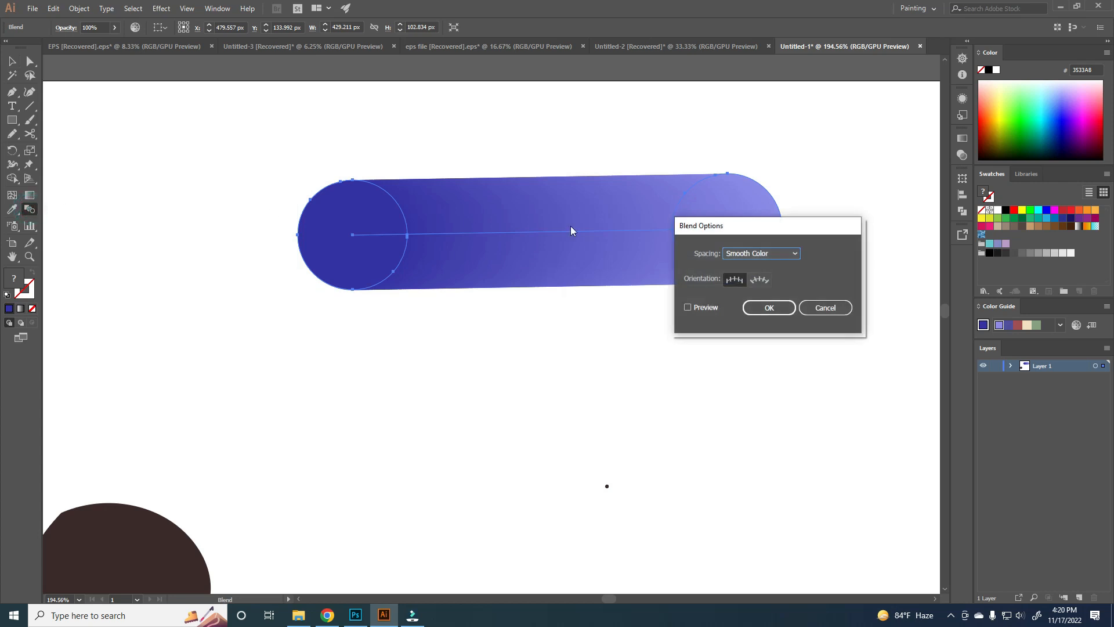
pyautogui.click(751, 255)
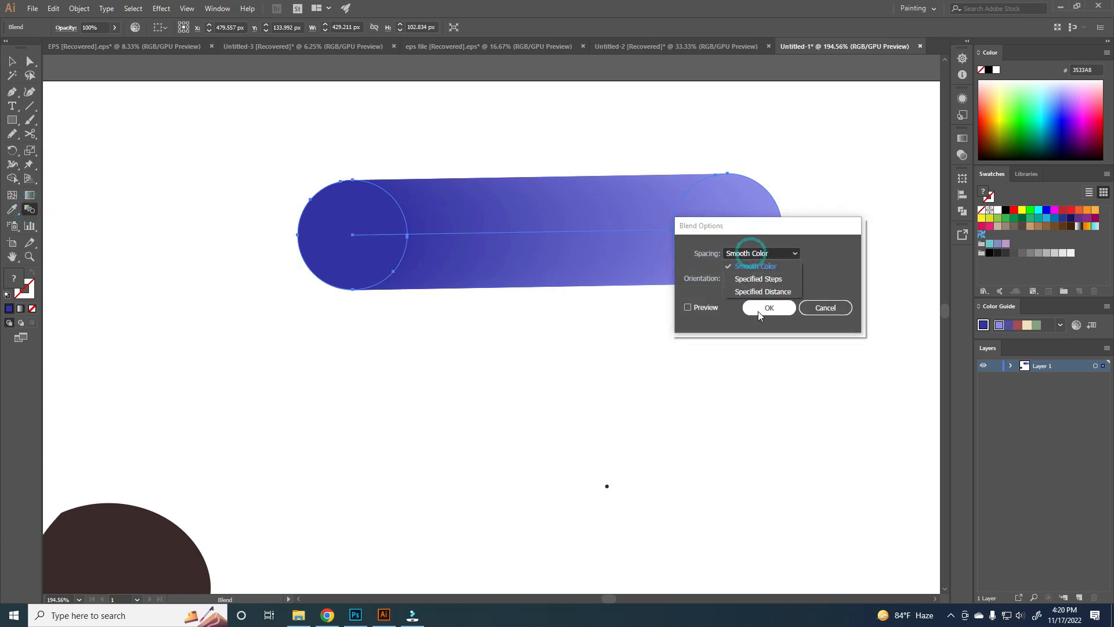
pyautogui.click(760, 280)
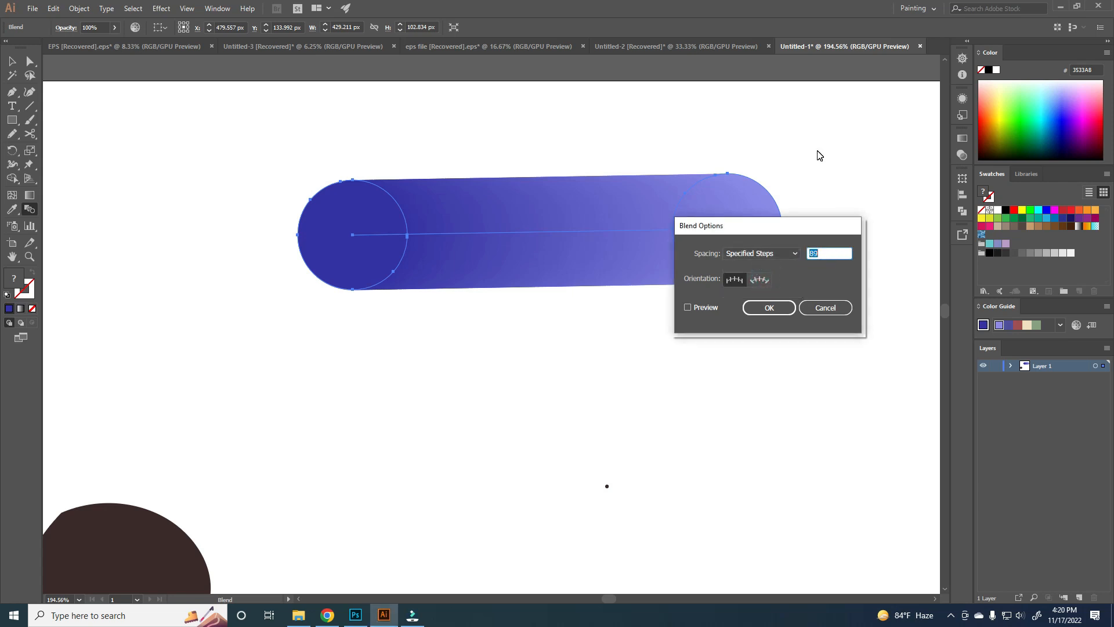
pyautogui.click(774, 308)
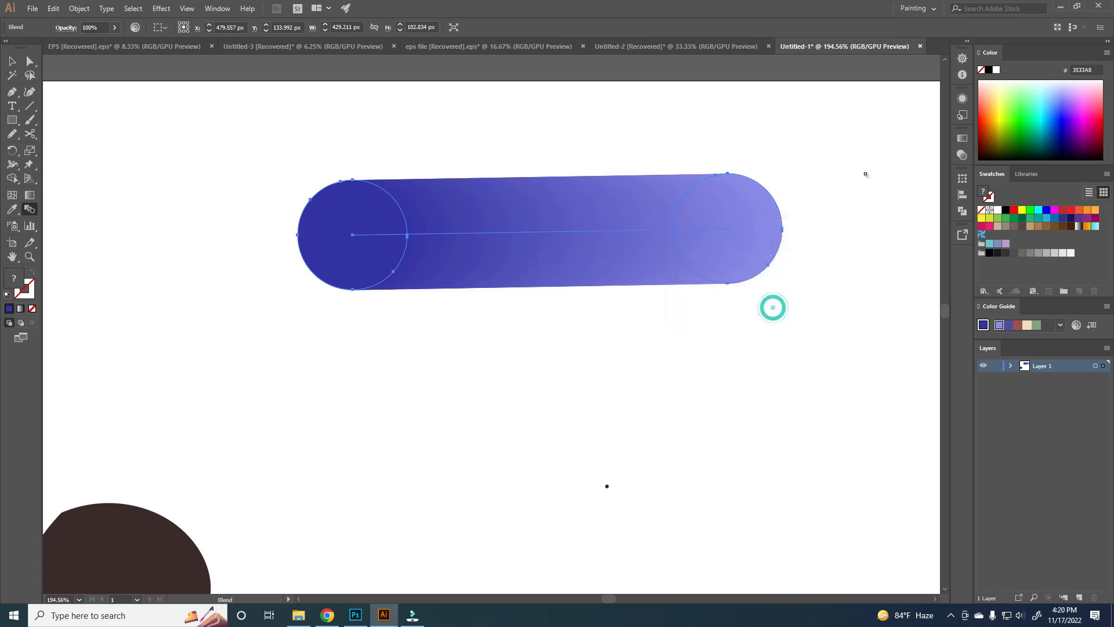
pyautogui.press('v')
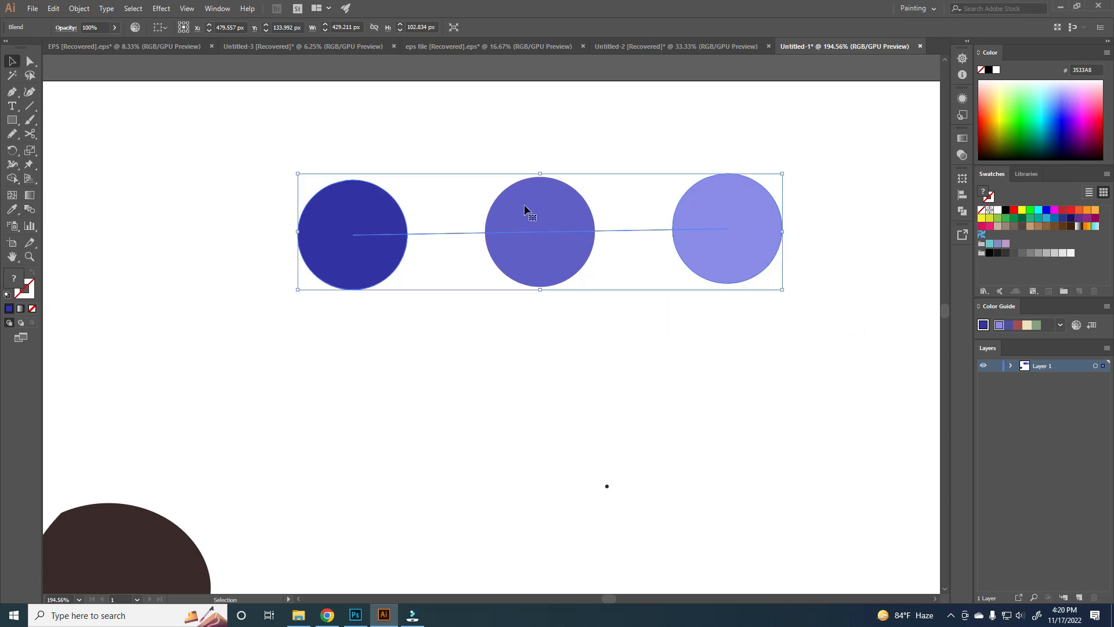
pyautogui.click(566, 137)
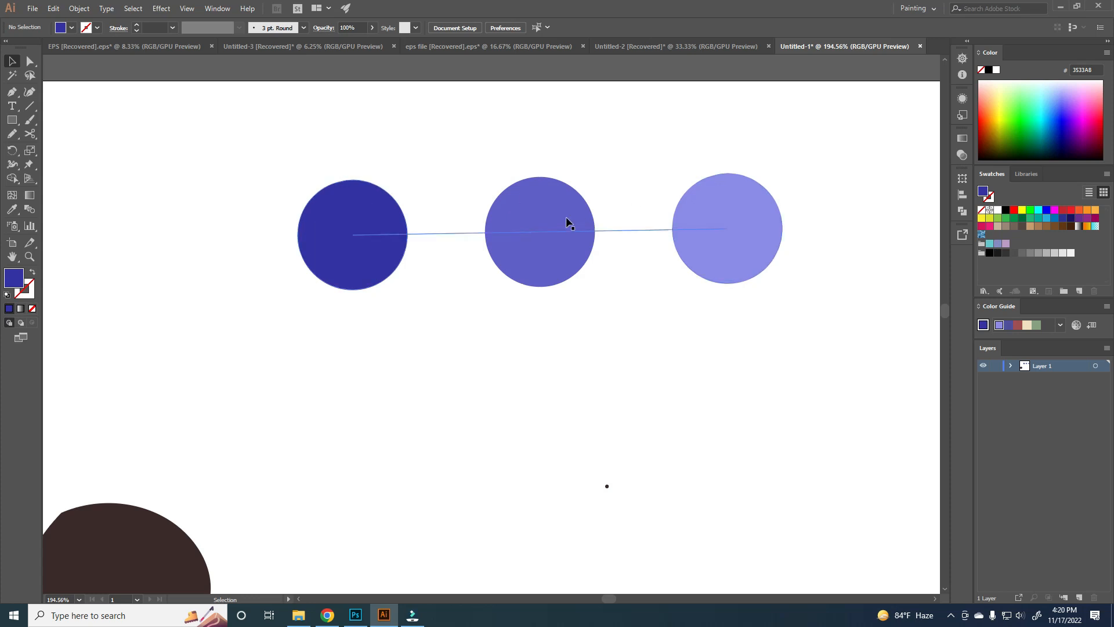
# Step: Expand the three-circle blend into regular shapes
pyautogui.click(534, 235)
pyautogui.click(80, 8)
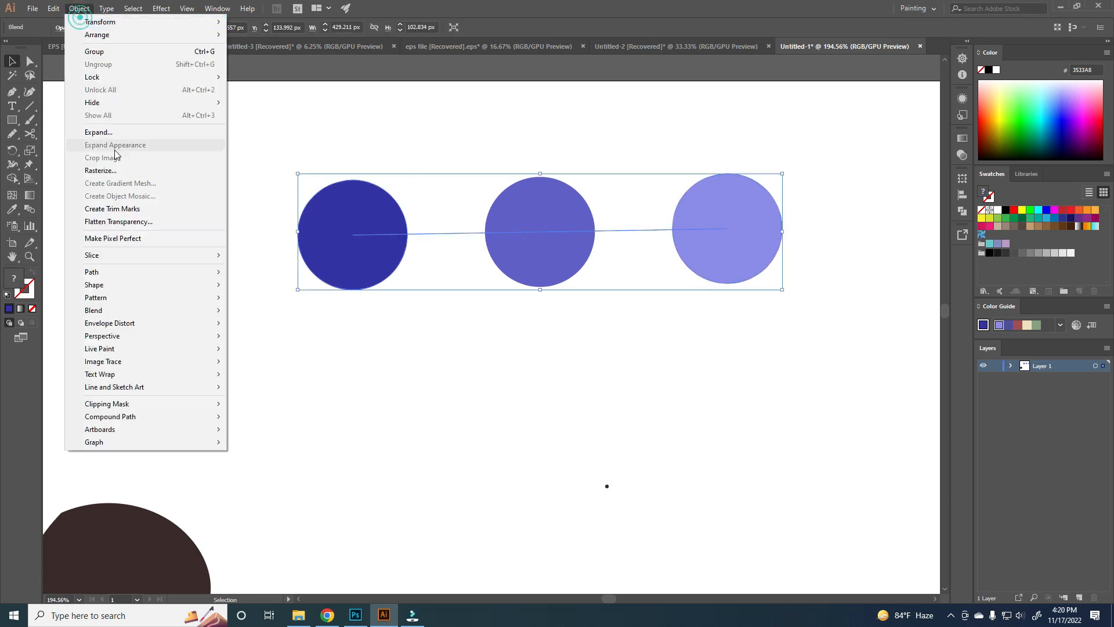
pyautogui.click(109, 130)
pyautogui.click(523, 372)
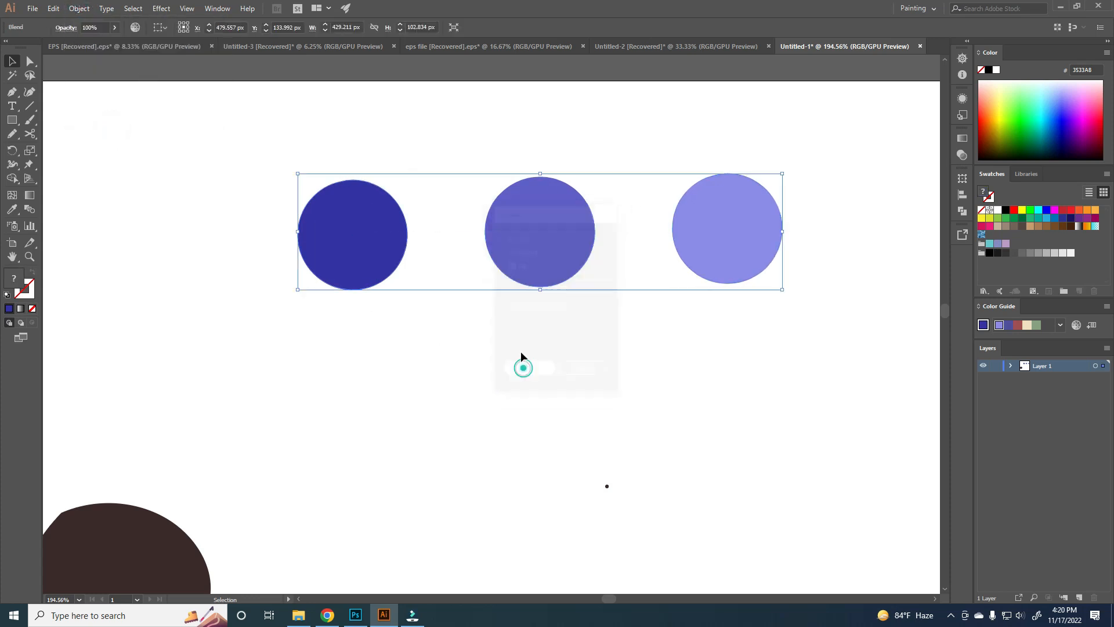
pyautogui.click(513, 336)
pyautogui.click(532, 232)
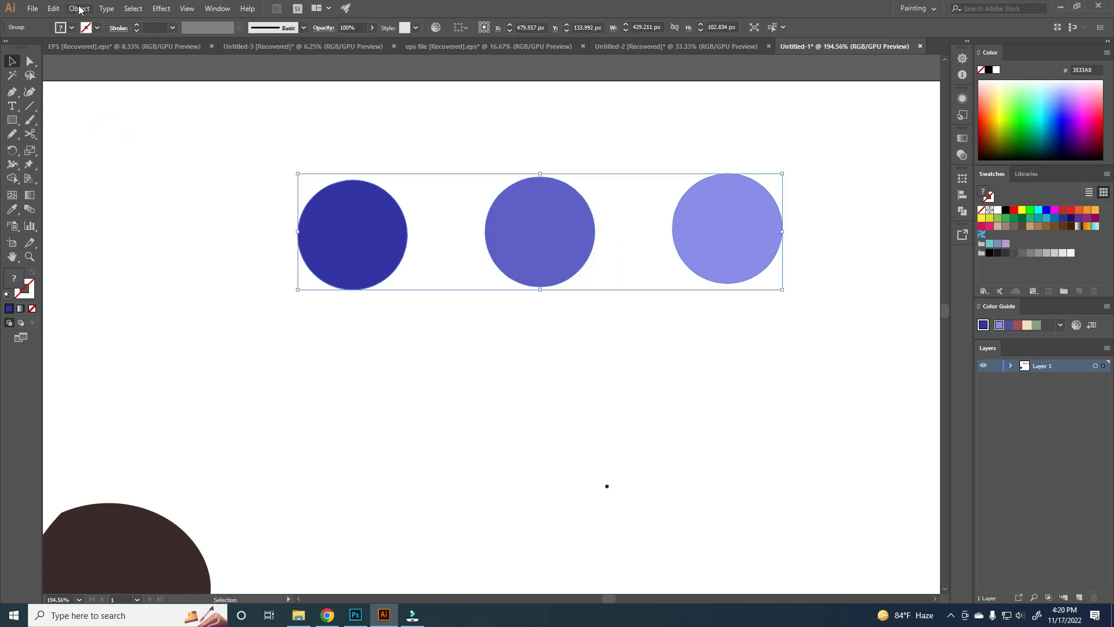
pyautogui.click(80, 8)
pyautogui.click(122, 130)
pyautogui.click(444, 335)
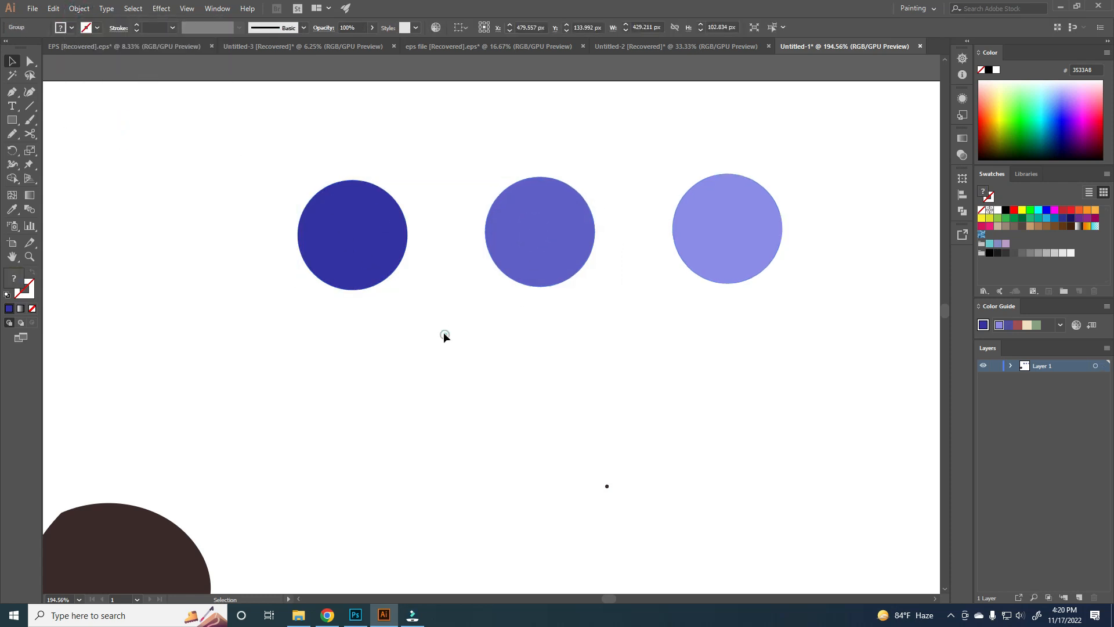
# Step: Ungroup the expanded circles and select the middle and light ones individually
pyautogui.click(505, 249)
pyautogui.hotkey('ctrl', 'shift')
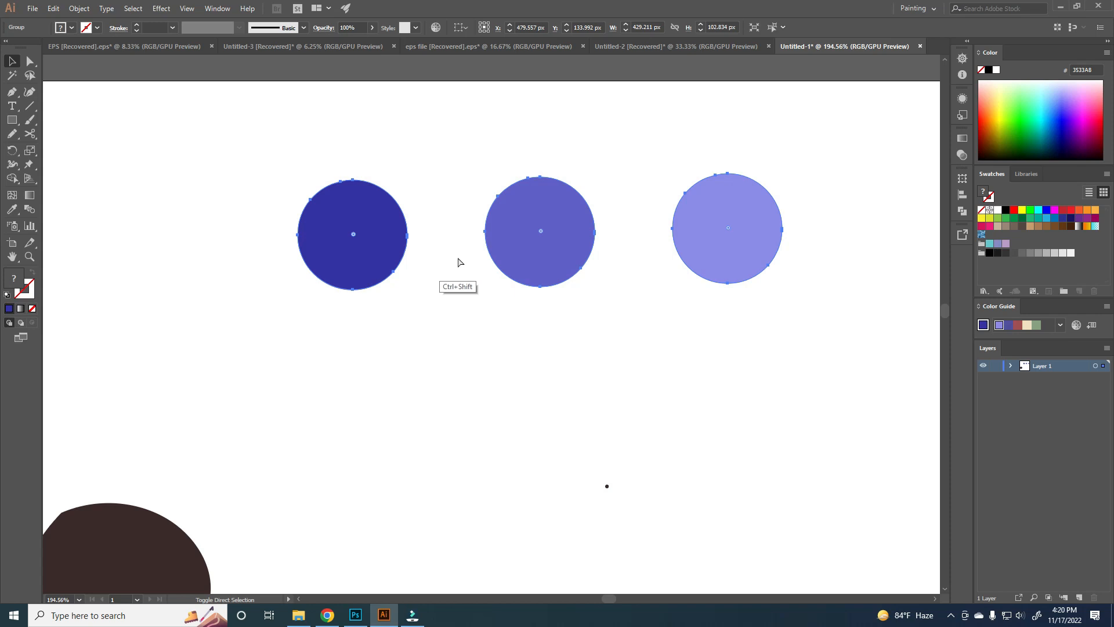
pyautogui.click(549, 234)
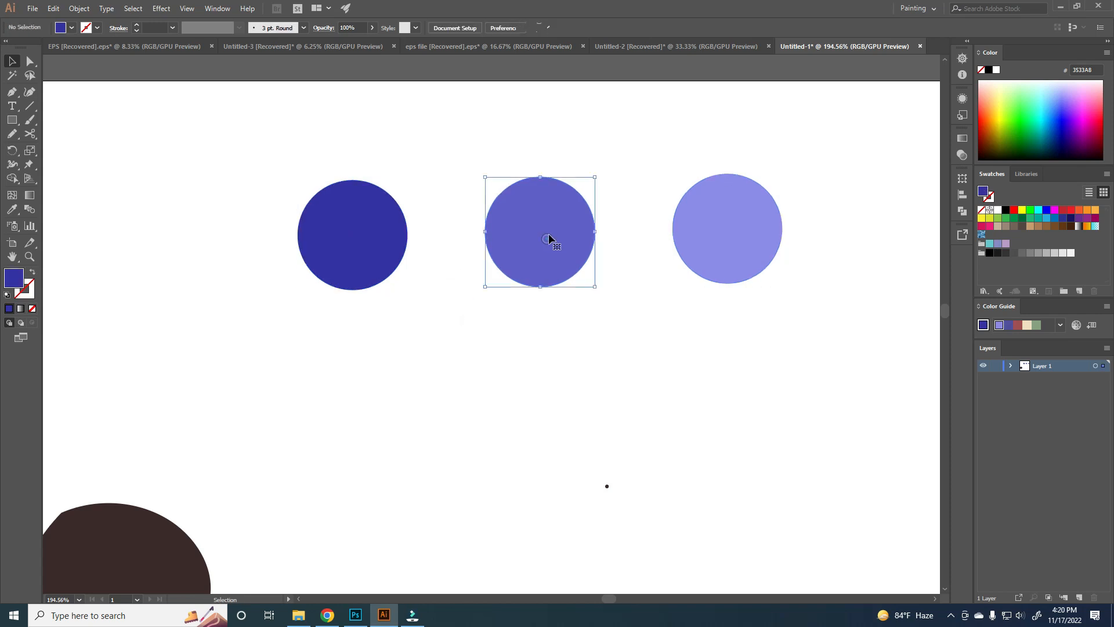
pyautogui.click(672, 239)
pyautogui.click(716, 221)
pyautogui.click(524, 299)
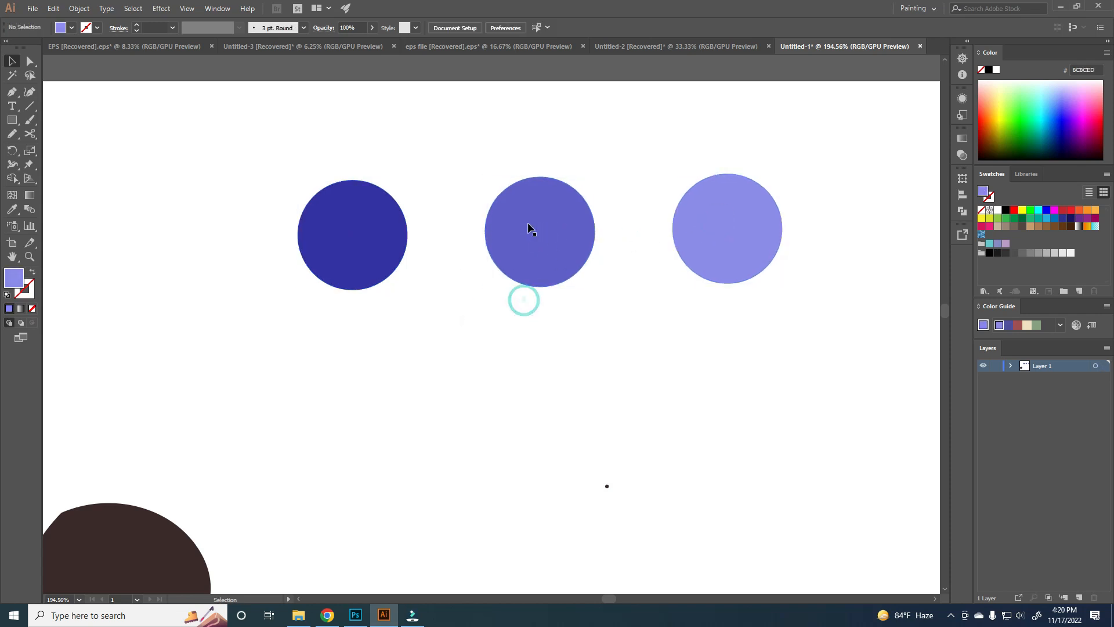
pyautogui.moveTo(290, 112); pyautogui.dragTo(766, 324)
pyautogui.moveTo(622, 342); pyautogui.dragTo(582, 258)
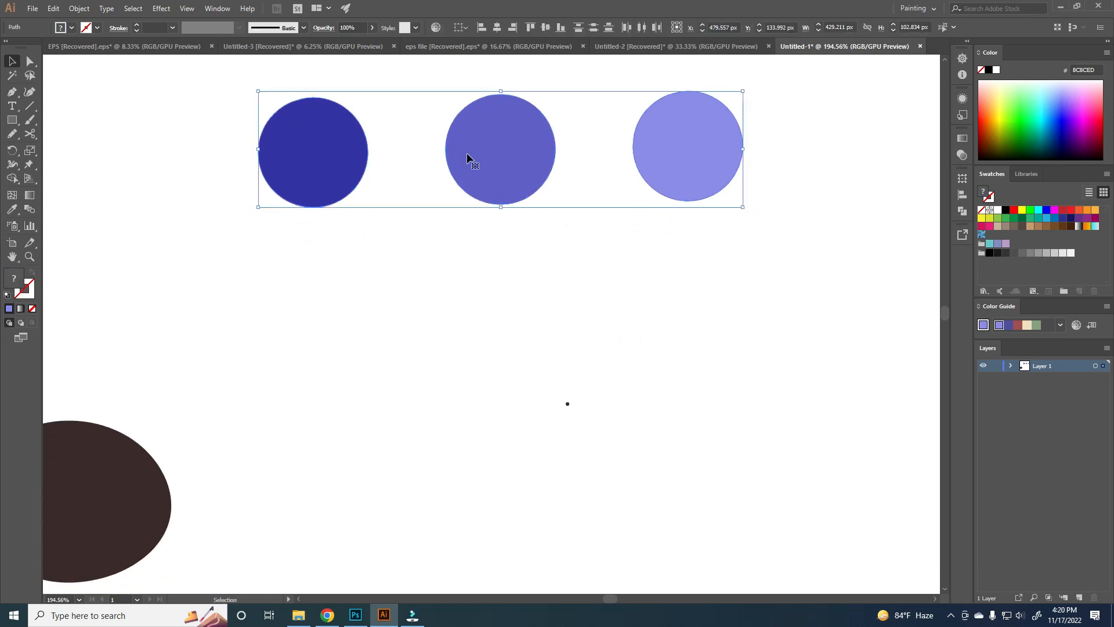
pyautogui.click(459, 252)
pyautogui.moveTo(460, 62); pyautogui.dragTo(793, 257)
pyautogui.moveTo(559, 268); pyautogui.dragTo(664, 330)
pyautogui.click(597, 308)
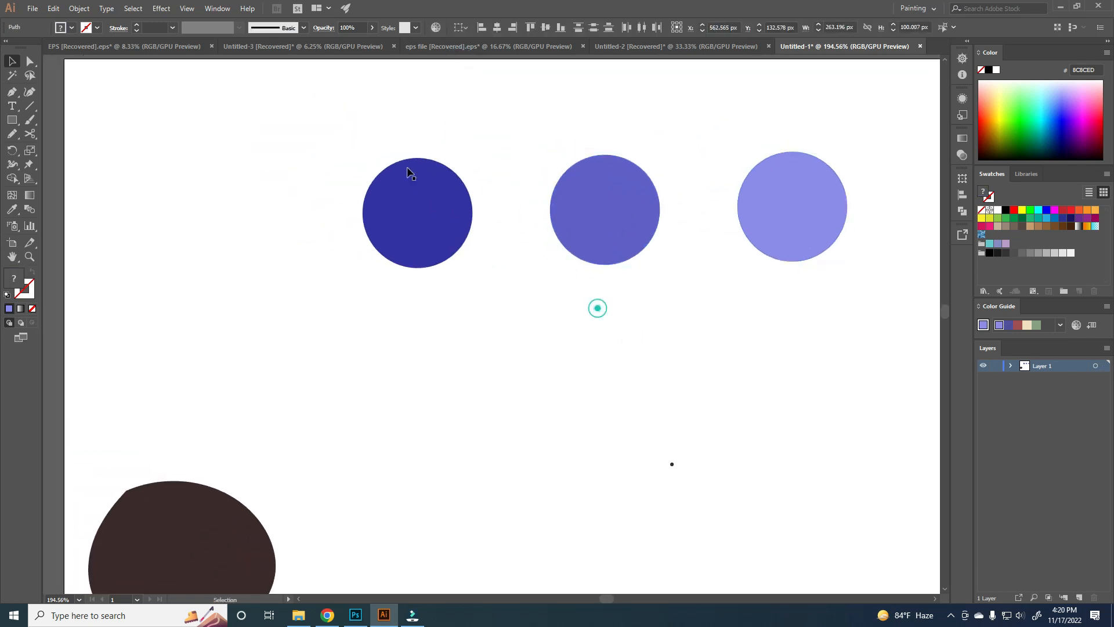
pyautogui.moveTo(333, 127); pyautogui.dragTo(507, 326)
pyautogui.moveTo(432, 282); pyautogui.dragTo(541, 333)
pyautogui.click(465, 319)
pyautogui.click(530, 271)
pyautogui.click(438, 372)
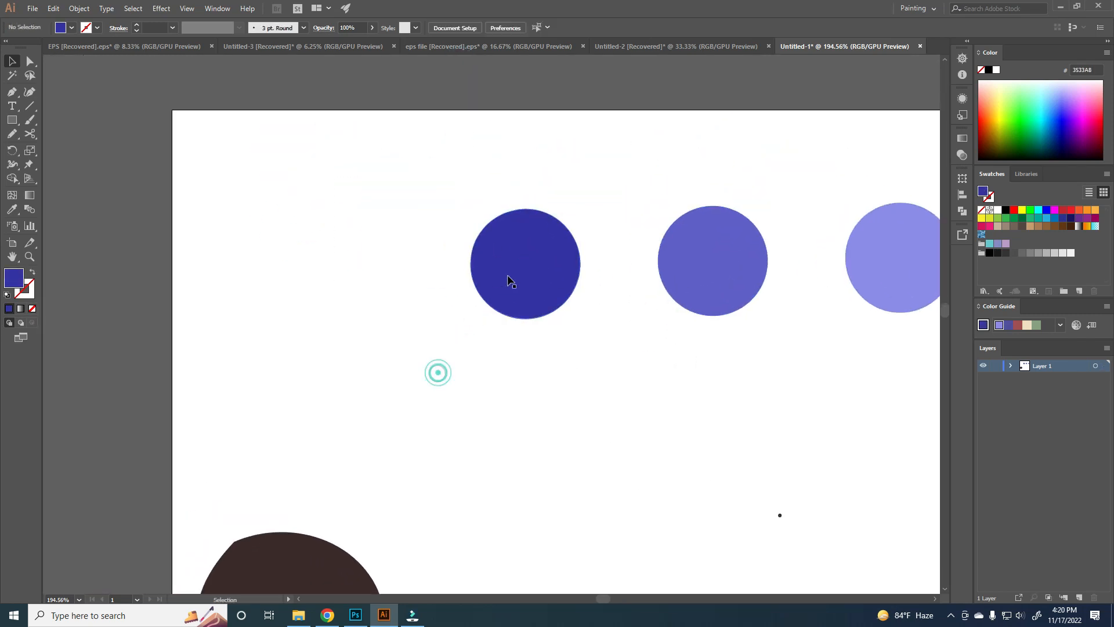
# Step: Place a copy of the dark blue circle at the far left of the row and fill it with 1B1B6B
pyautogui.moveTo(511, 285); pyautogui.dragTo(280, 257)
pyautogui.doubleClick(17, 283)
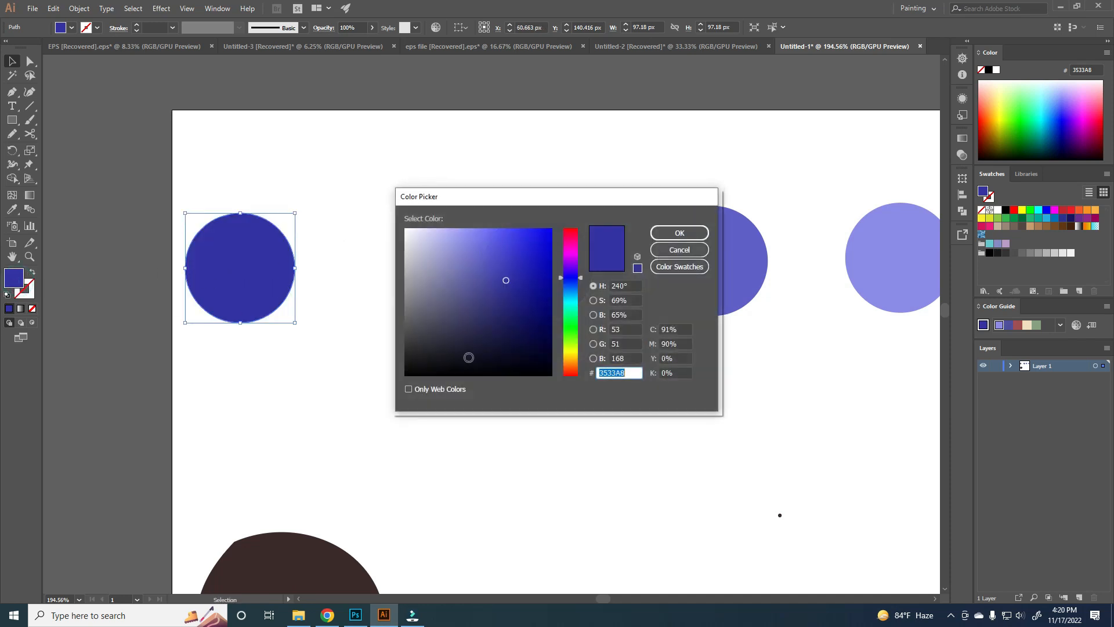
pyautogui.click(515, 313)
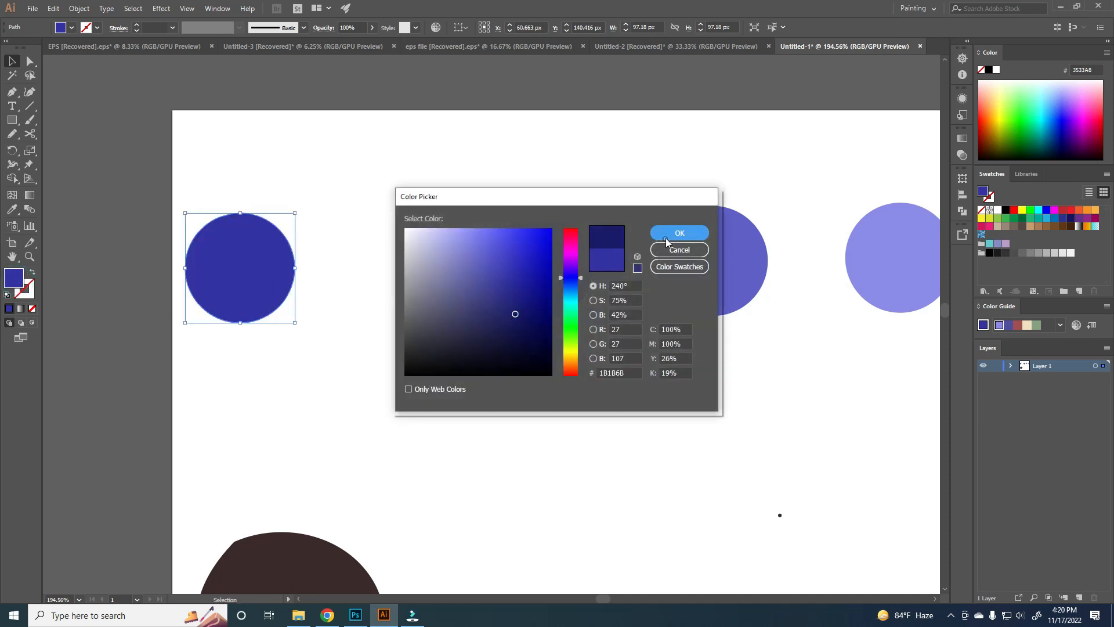
pyautogui.click(678, 232)
pyautogui.click(418, 323)
# Step: Make a blend between the darkest circle and the neighbouring dark blue circle
pyautogui.moveTo(201, 191); pyautogui.dragTo(499, 317)
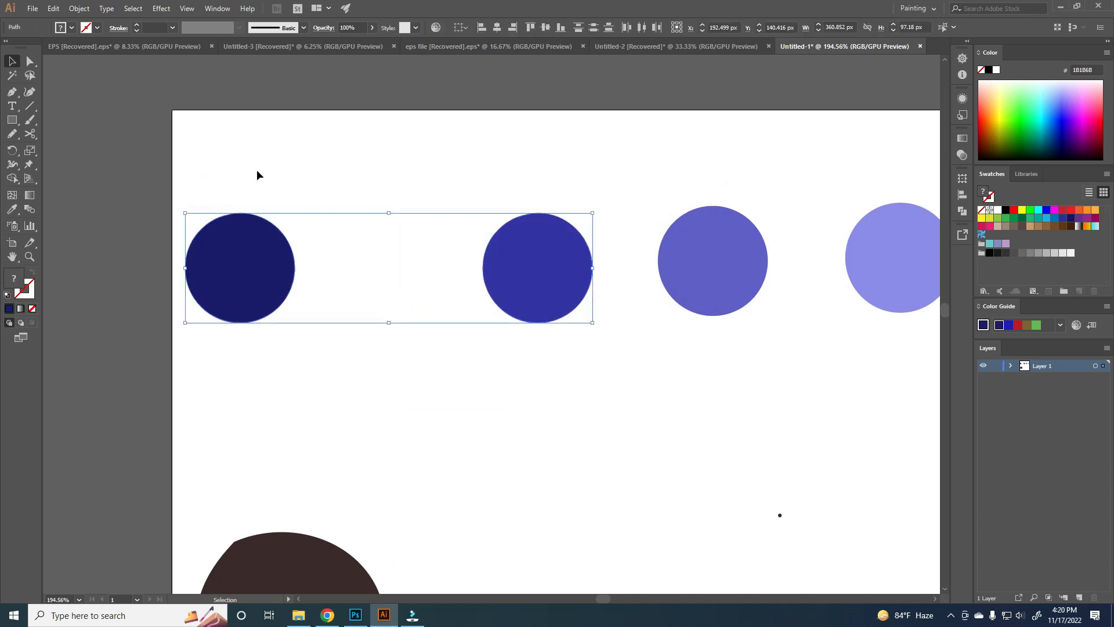
pyautogui.click(77, 9)
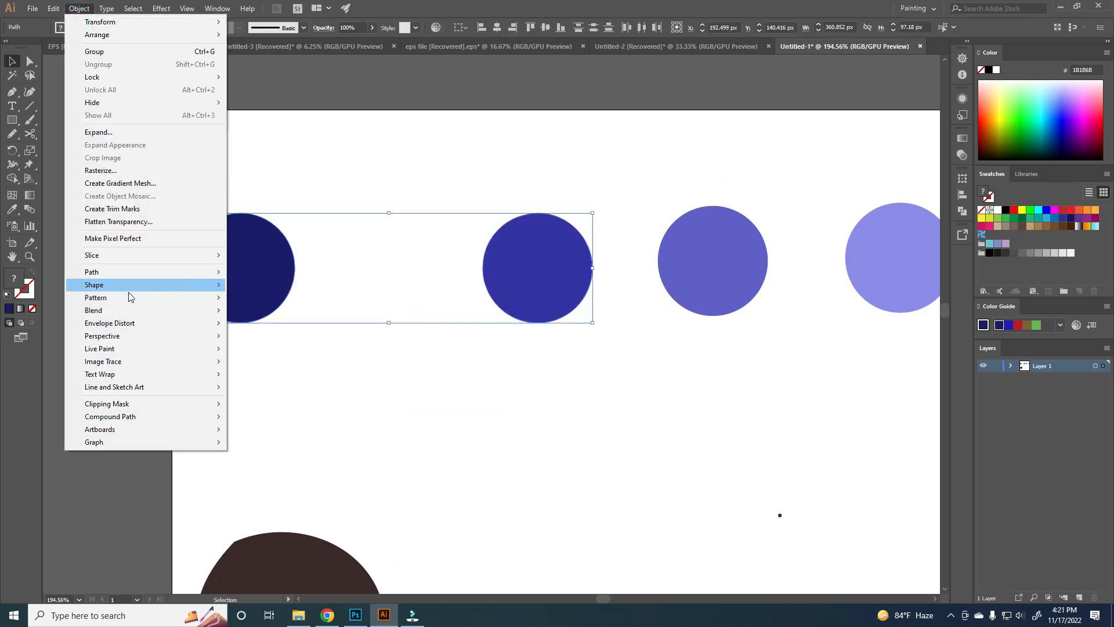
pyautogui.moveTo(138, 304)
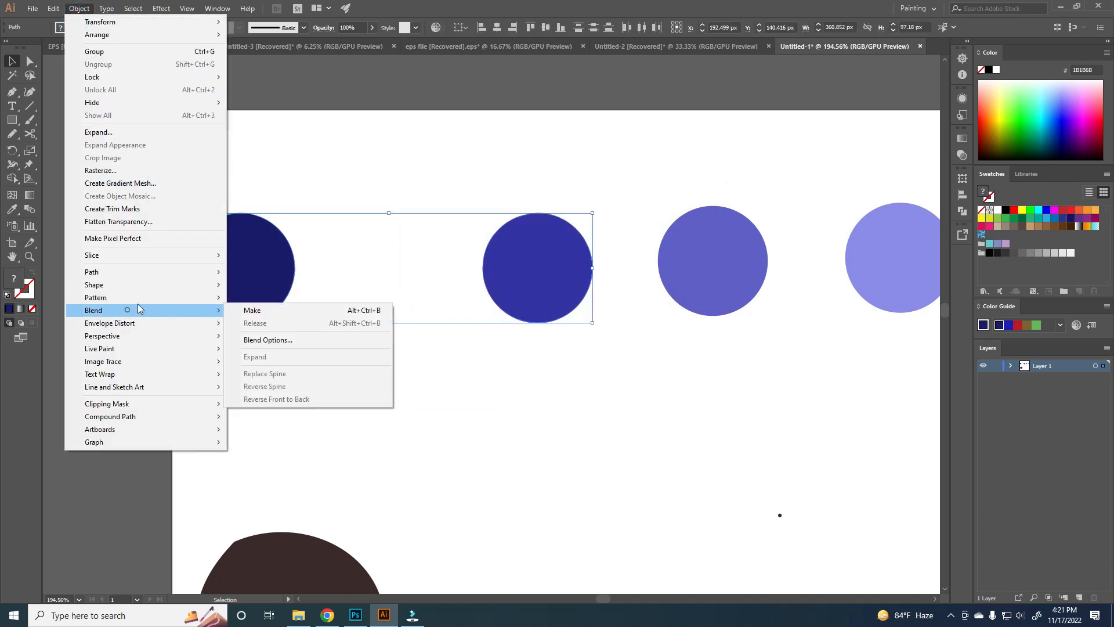
pyautogui.click(253, 310)
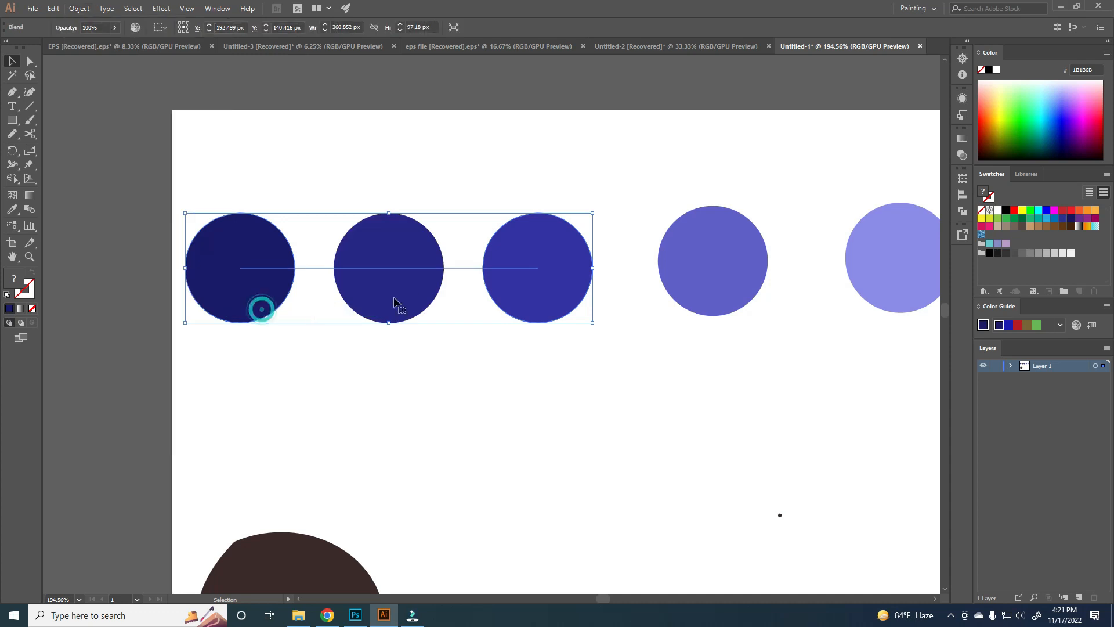
# Step: Expand the new dark blend, ungroup it, and select its darkest and middle circles individually
pyautogui.click(79, 8)
pyautogui.click(125, 135)
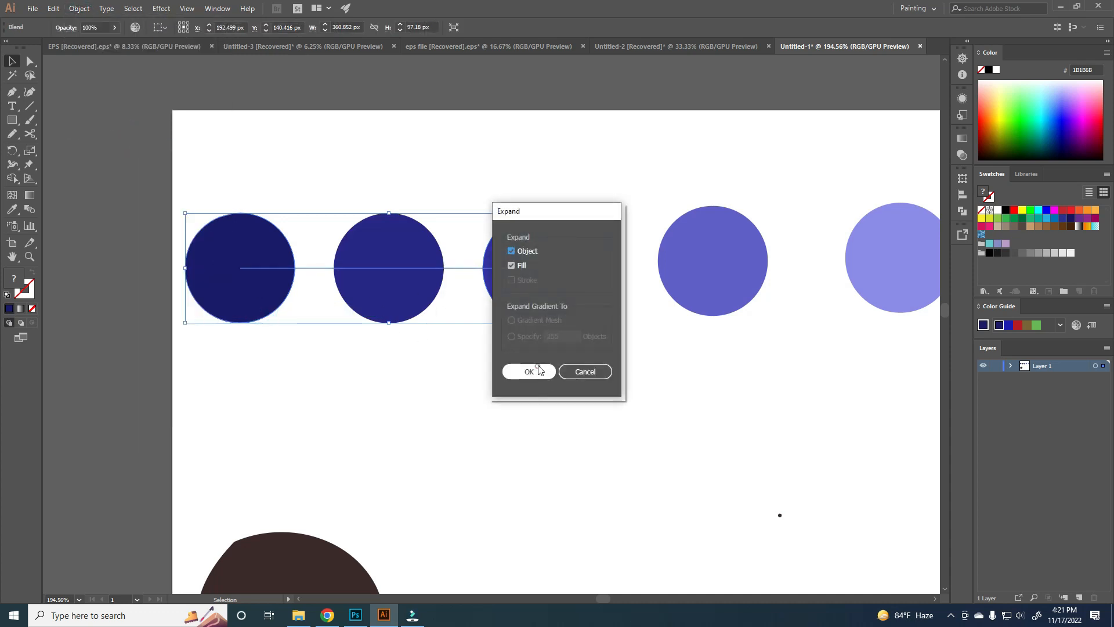
pyautogui.click(528, 371)
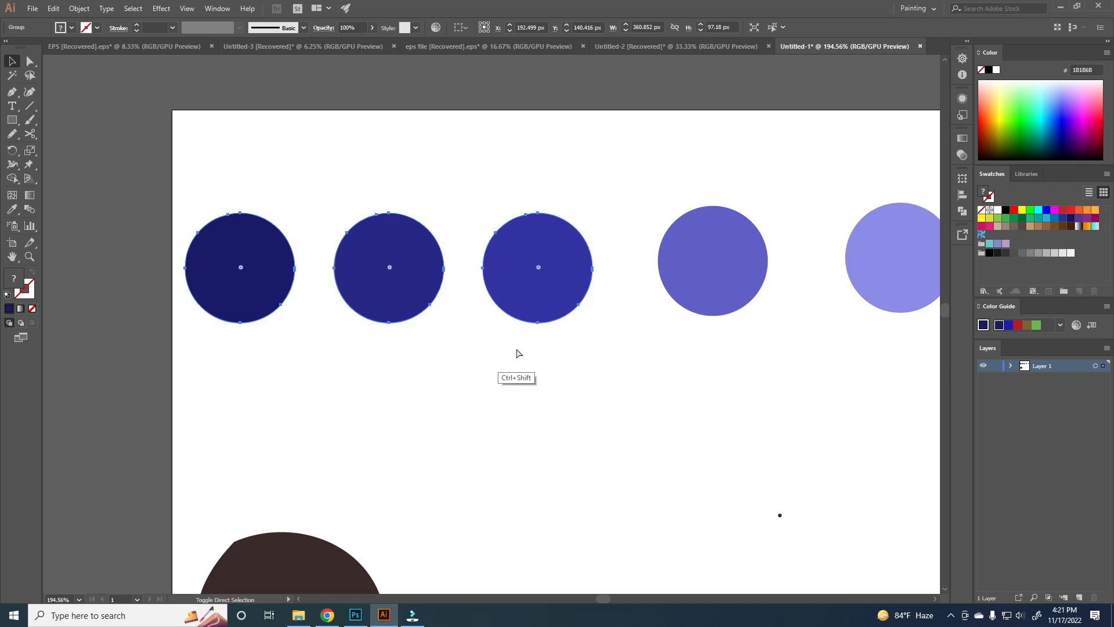
pyautogui.click(502, 373)
pyautogui.moveTo(333, 172); pyautogui.dragTo(446, 358)
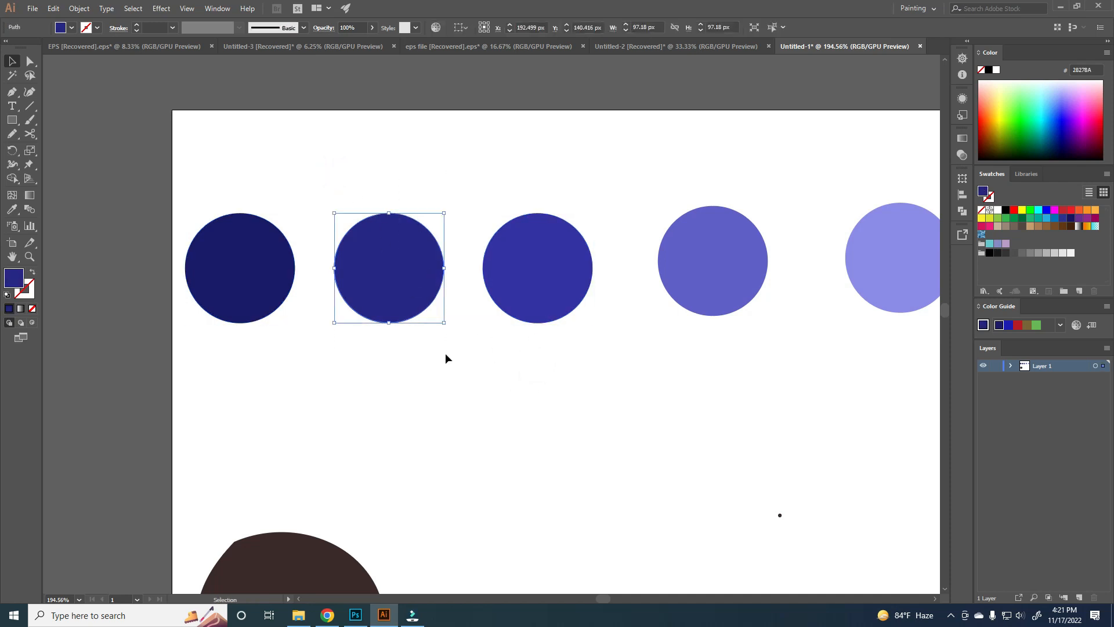
pyautogui.click(445, 358)
pyautogui.moveTo(211, 194); pyautogui.dragTo(275, 290)
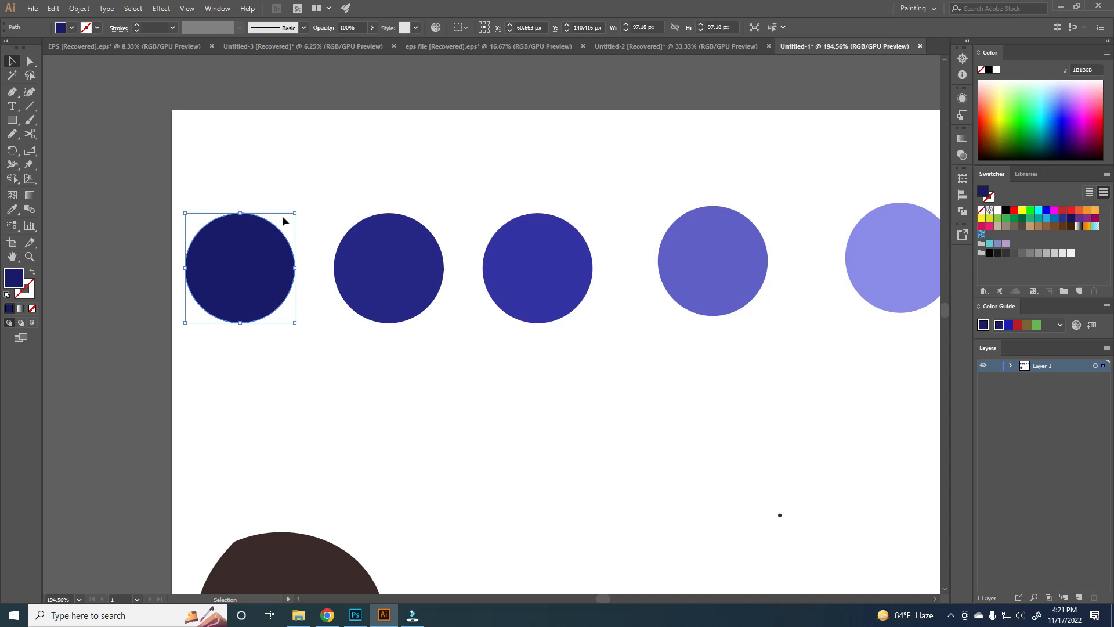
pyautogui.moveTo(348, 196); pyautogui.dragTo(446, 326)
# Step: Place a copy of the 3533A8 blue circle in the empty area below the row of colour circles
pyautogui.moveTo(545, 351); pyautogui.dragTo(469, 278)
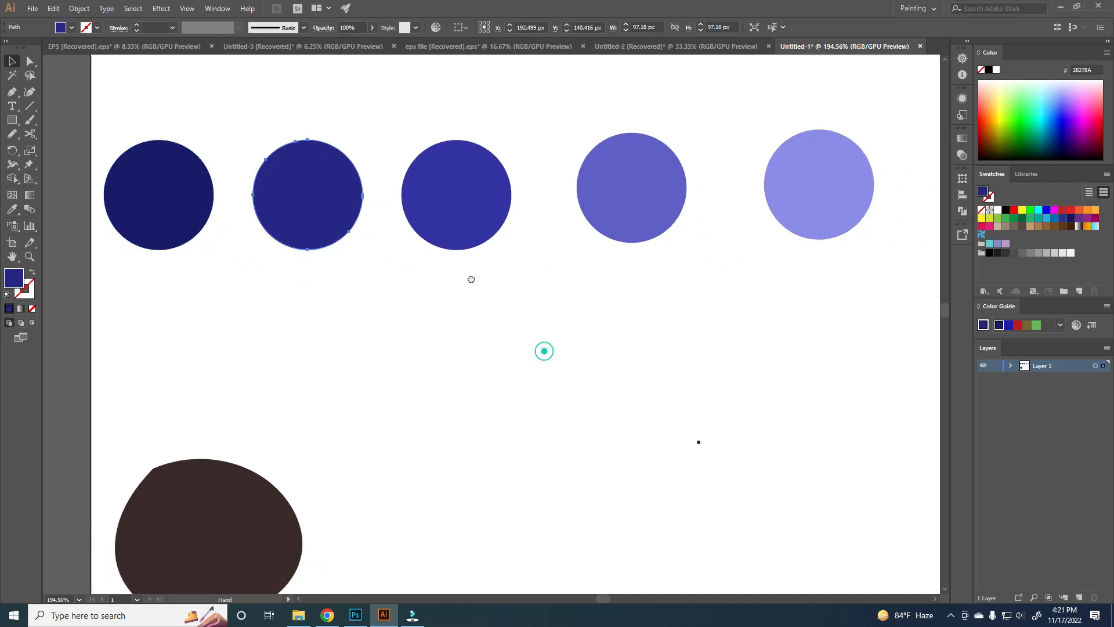
pyautogui.moveTo(528, 307); pyautogui.dragTo(487, 308)
pyautogui.click(504, 323)
pyautogui.moveTo(463, 239); pyautogui.dragTo(583, 329)
pyautogui.click(624, 359)
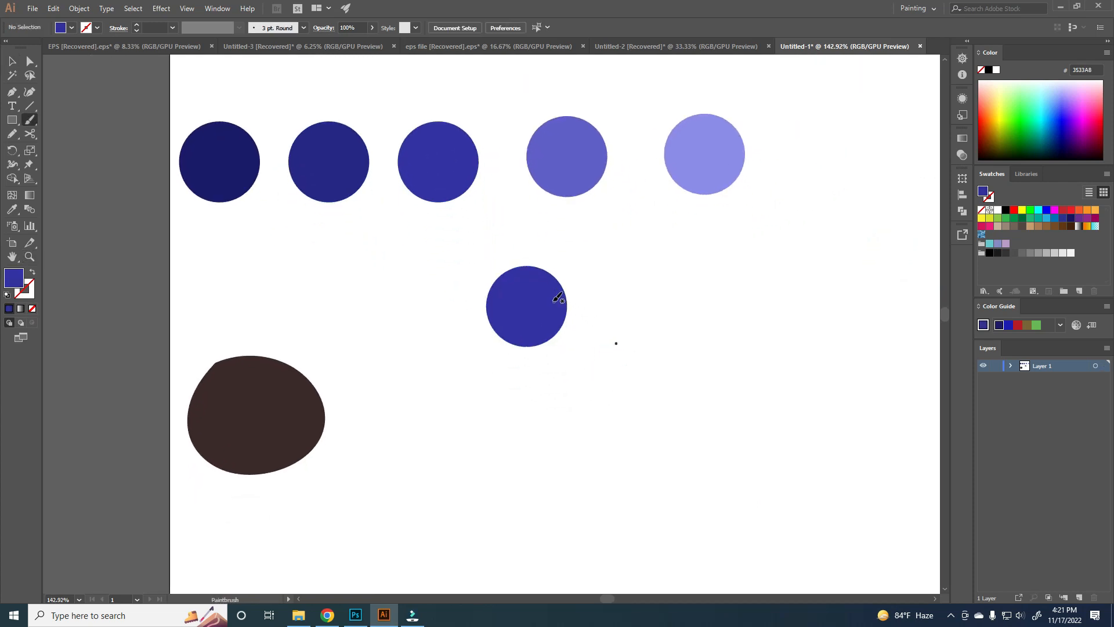
# Step: Draw a closed crescent-like Pencil shape over the lower-left part of the copied circle, cutting through it with a curved edge
pyautogui.press('n')
pyautogui.moveTo(504, 267)
pyautogui.mouseDown()
pyautogui.moveTo(510, 298)
pyautogui.moveTo(538, 332)
pyautogui.moveTo(552, 357)
pyautogui.mouseUp()
pyautogui.moveTo(475, 272); pyautogui.dragTo(503, 268)
pyautogui.press('v')
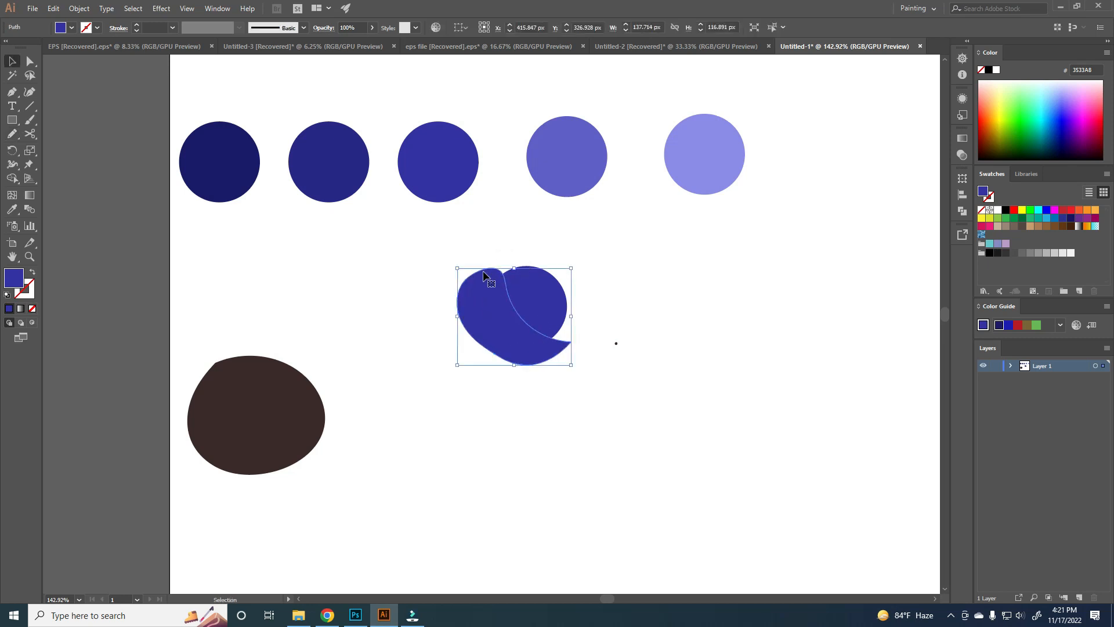
pyautogui.click(485, 243)
pyautogui.moveTo(506, 307); pyautogui.dragTo(486, 321)
pyautogui.hotkey('ctrl', 'z')
# Step: Draw a second, larger closed Pencil shape farther to the lower left, overlapping the first one and the circle's edge
pyautogui.press('n')
pyautogui.moveTo(455, 261)
pyautogui.mouseDown()
pyautogui.moveTo(572, 373)
pyautogui.moveTo(435, 261)
pyautogui.moveTo(454, 262)
pyautogui.mouseUp()
pyautogui.press('v')
# Step: Try to remove the parts of both Pencil shapes lying outside the copied circle with Shape Builder
pyautogui.keyDown('shift'); pyautogui.click(506, 306); pyautogui.keyUp('shift')
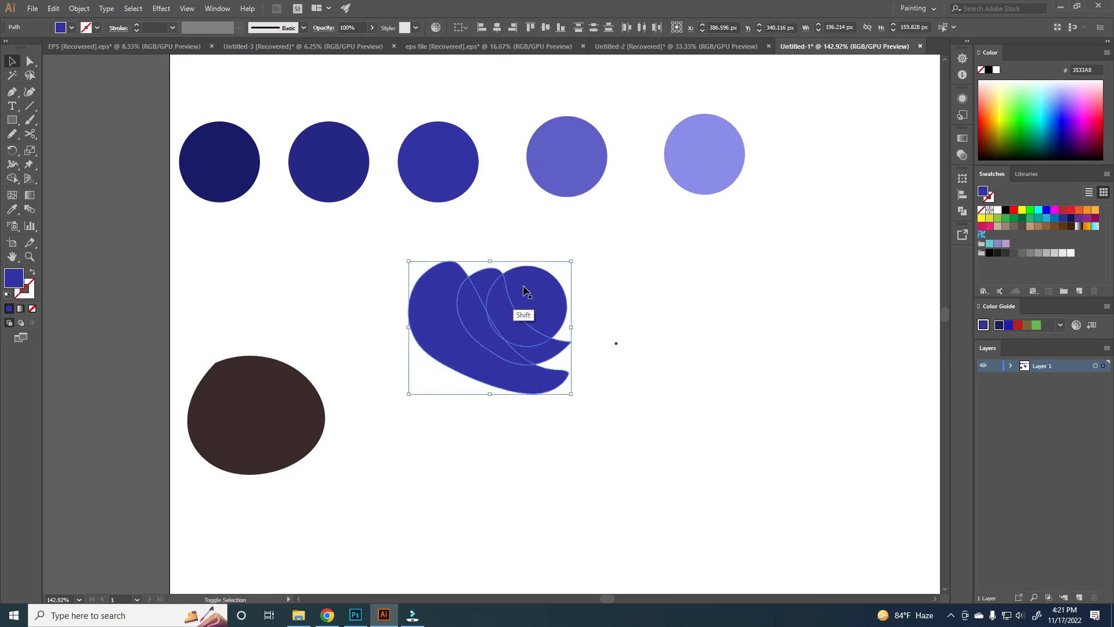
pyautogui.keyDown('shift'); pyautogui.click(528, 293); pyautogui.keyUp('shift')
pyautogui.hotkey('shift', 'm')
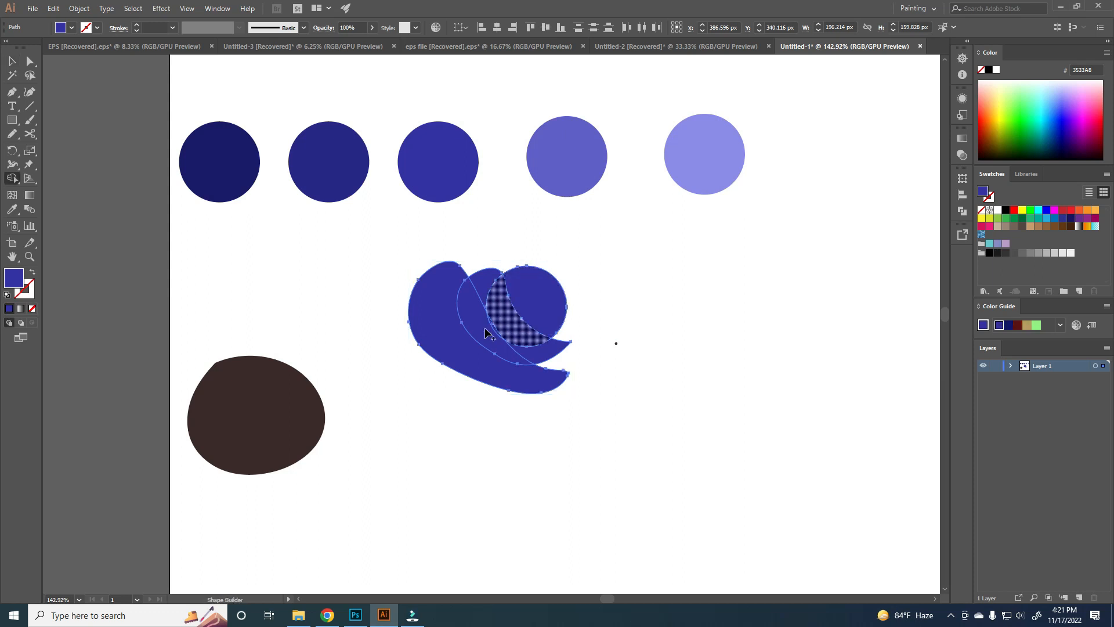
pyautogui.moveTo(471, 318)
pyautogui.mouseDown()
pyautogui.moveTo(480, 287)
pyautogui.moveTo(450, 350)
pyautogui.moveTo(464, 357)
pyautogui.mouseUp()
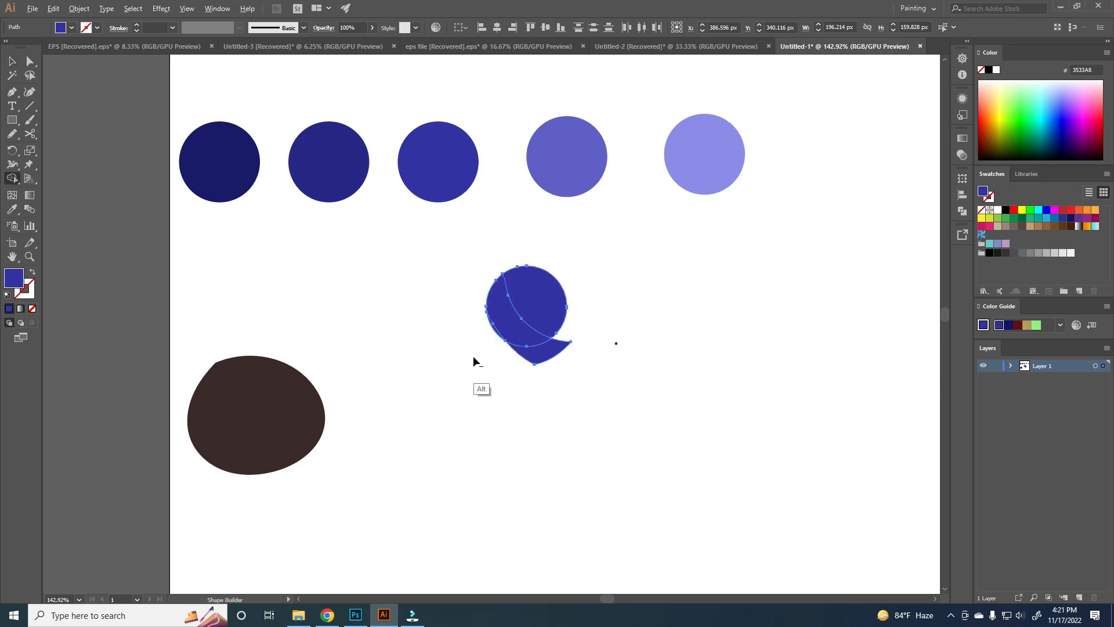
# Step: Undo the Shape Builder trimming and the larger Pencil shape
pyautogui.hotkey('ctrl', 'z')
pyautogui.hotkey('ctrl', 'z')
pyautogui.hotkey('ctrl', 'z')
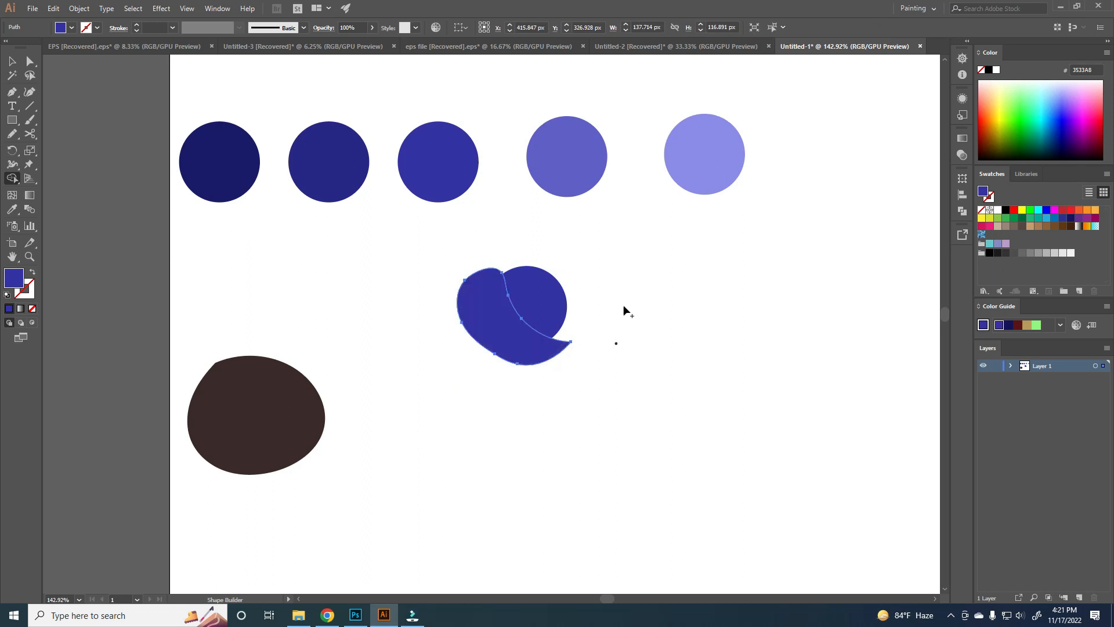
# Step: Draw a new larger closed Pencil shape around the lower-left of the circle, its inner edge curving through the first crescent
pyautogui.click(624, 306)
pyautogui.press('n')
pyautogui.click(470, 256)
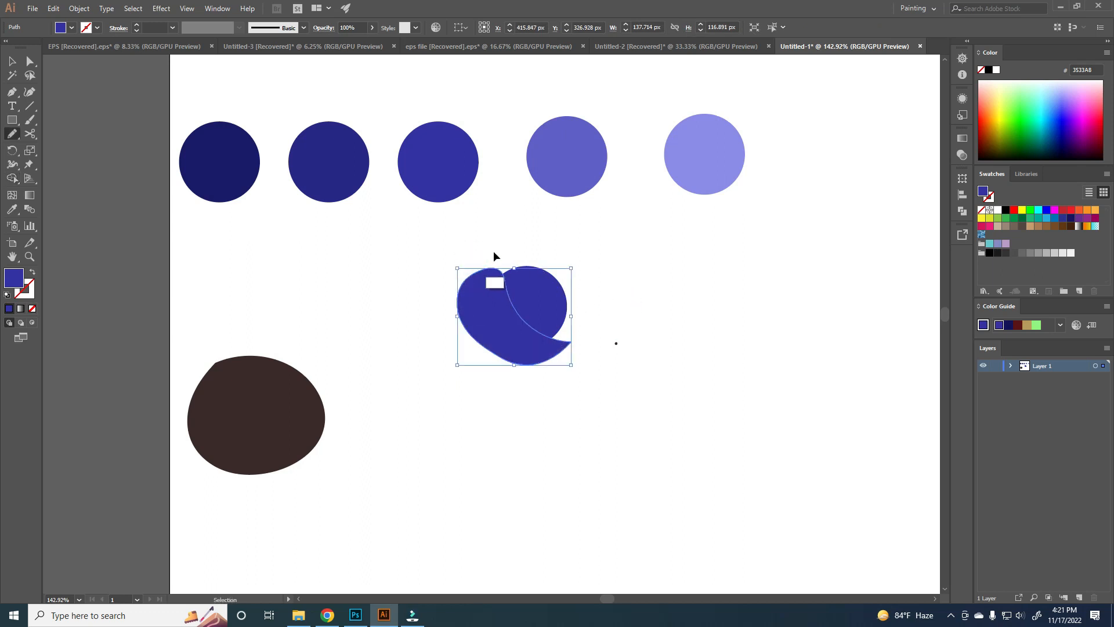
pyautogui.moveTo(489, 259); pyautogui.dragTo(514, 333)
pyautogui.moveTo(516, 390)
pyautogui.mouseDown()
pyautogui.moveTo(429, 285)
pyautogui.moveTo(492, 255)
pyautogui.mouseUp()
# Step: Select the circle with both Pencil shapes and remove everything outside the circle with Shape Builder
pyautogui.press('v')
pyautogui.moveTo(401, 226)
pyautogui.mouseDown()
pyautogui.moveTo(589, 364)
pyautogui.moveTo(592, 348)
pyautogui.mouseUp()
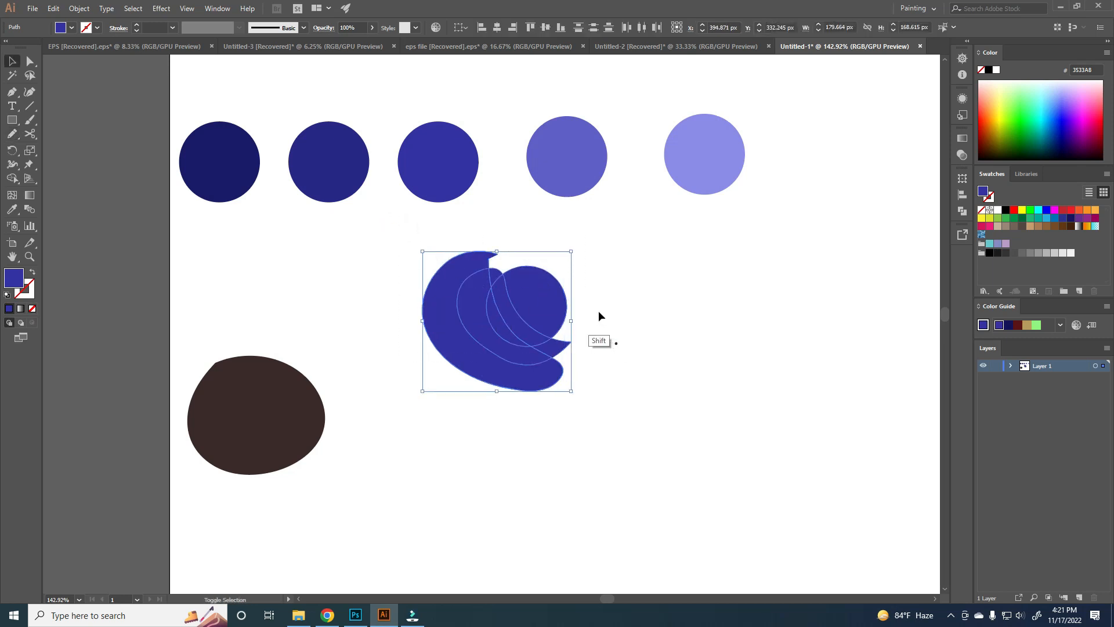
pyautogui.hotkey('shift', 'm')
pyautogui.moveTo(491, 277); pyautogui.dragTo(423, 356)
pyautogui.press('v')
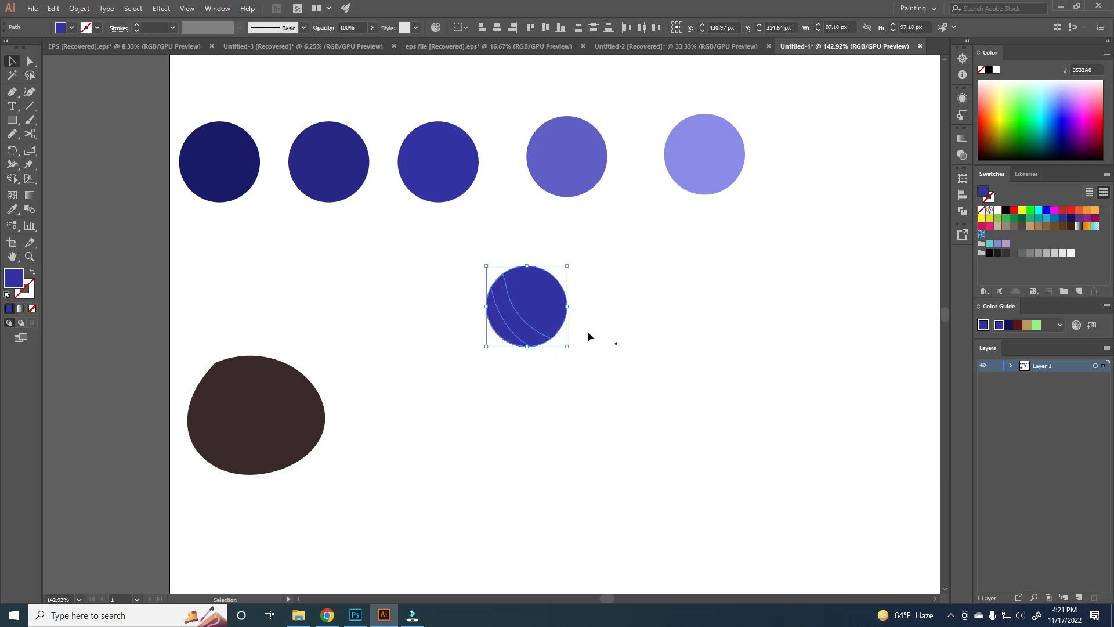
# Step: Fill the inner crescent band of the circle with the second-darkest palette blue, 28278A
pyautogui.click(594, 333)
pyautogui.click(520, 328)
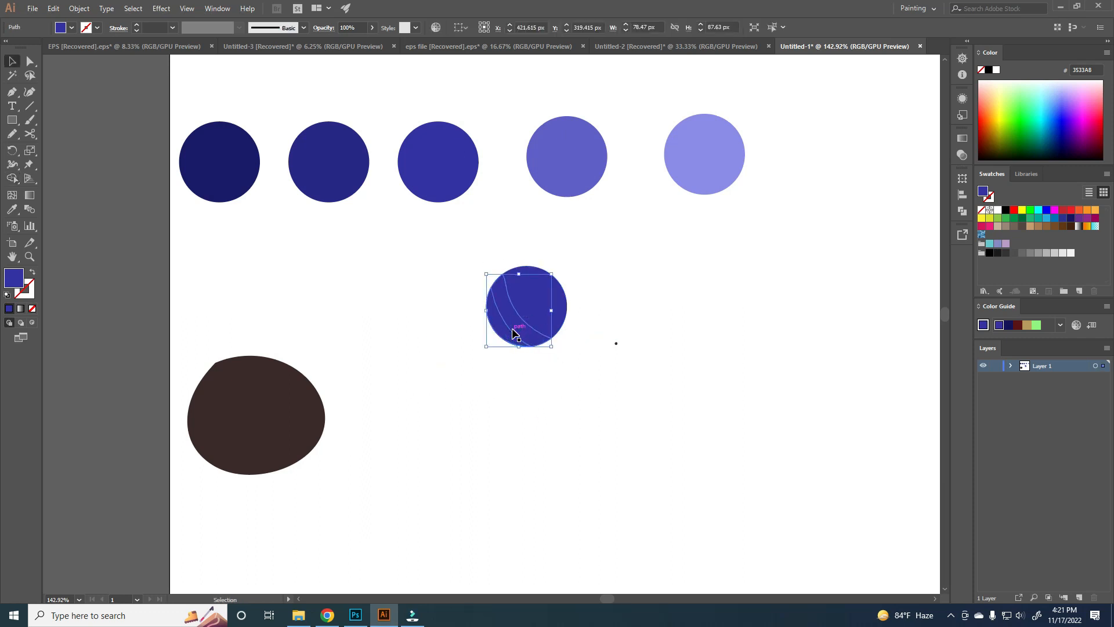
pyautogui.press('i')
pyautogui.click(346, 157)
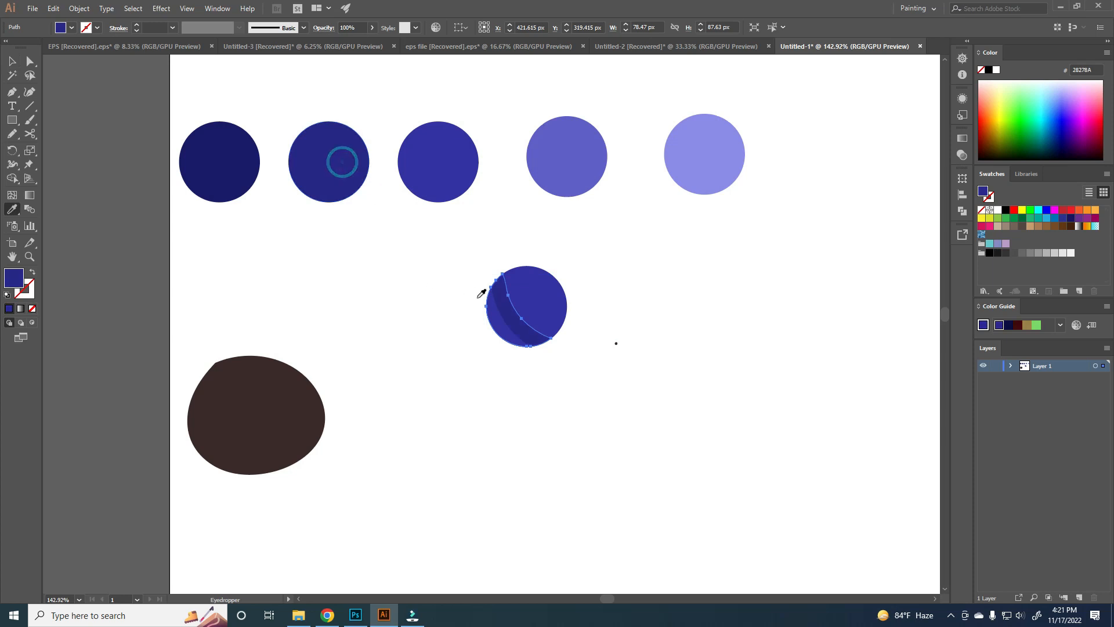
# Step: Fill the outermost lower-left crescent of the circle with the darkest palette blue, 1B1B6B
pyautogui.press('v')
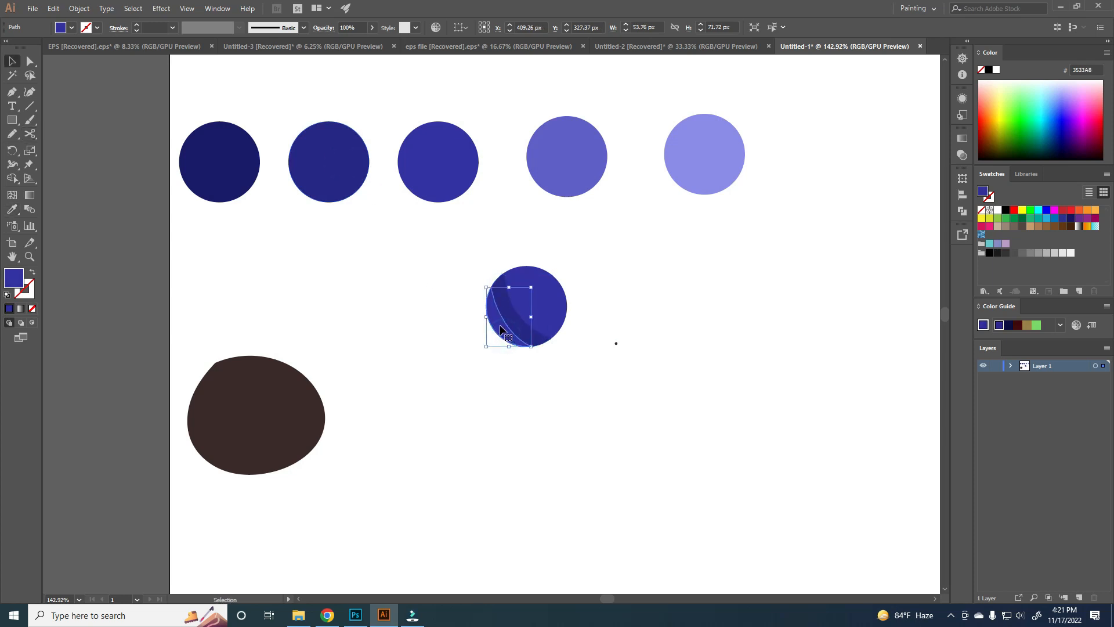
pyautogui.press('i')
pyautogui.click(237, 176)
pyautogui.press('v')
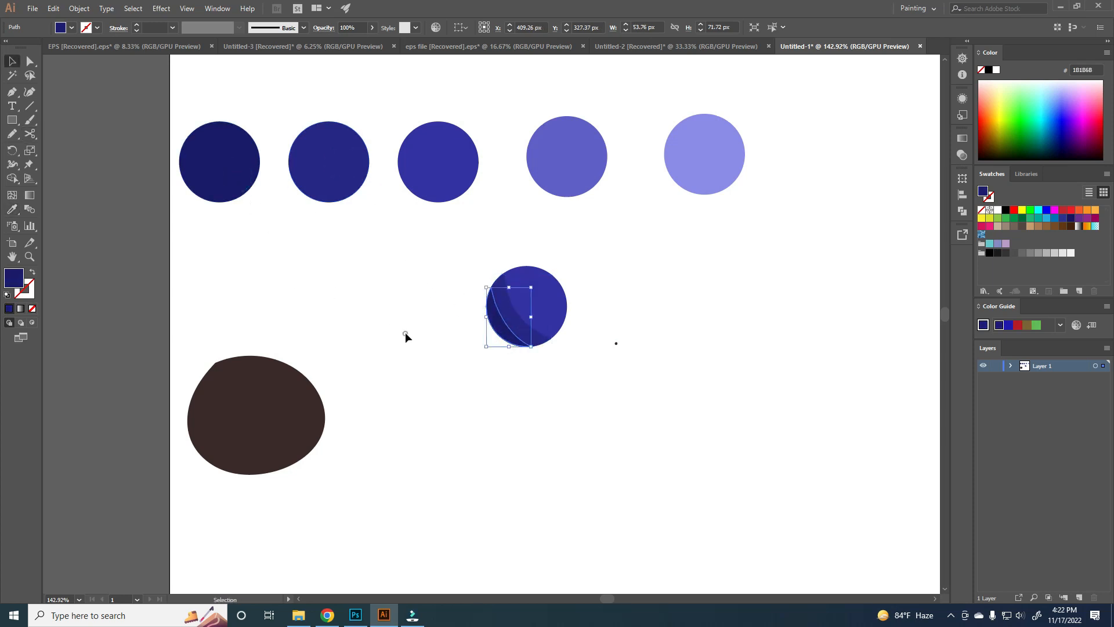
pyautogui.click(510, 376)
# Step: Draw a closed Pencil shape about 108 by 123 px over the circle's upper-right part, its inner edge following the shadow curve
pyautogui.moveTo(530, 374); pyautogui.dragTo(495, 385)
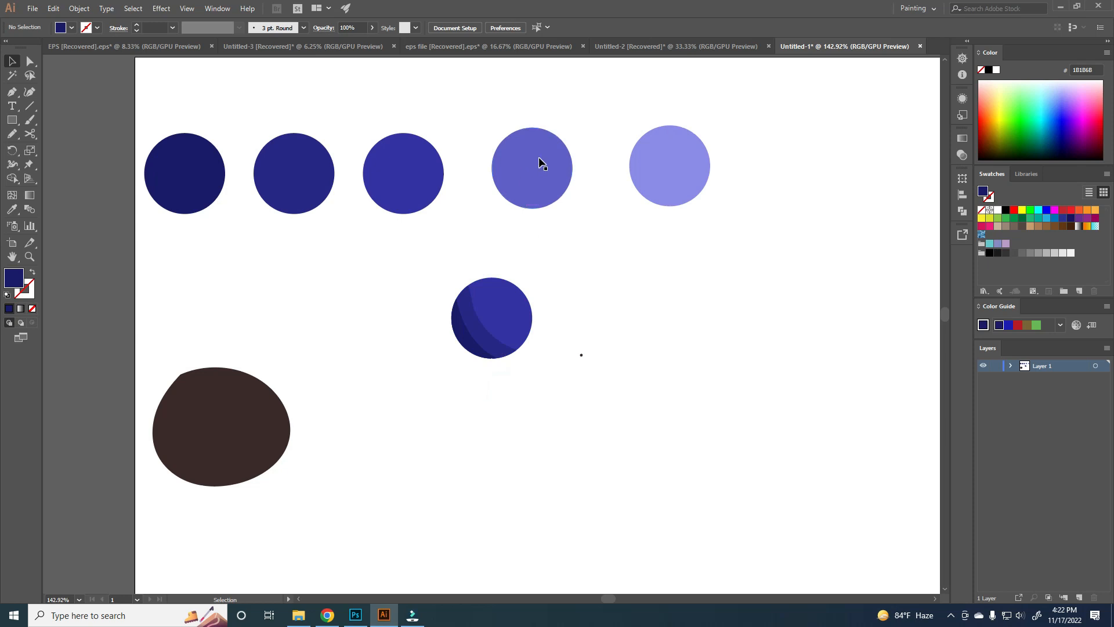
pyautogui.press('n')
pyautogui.moveTo(481, 286)
pyautogui.mouseDown()
pyautogui.moveTo(490, 315)
pyautogui.moveTo(535, 351)
pyautogui.mouseUp()
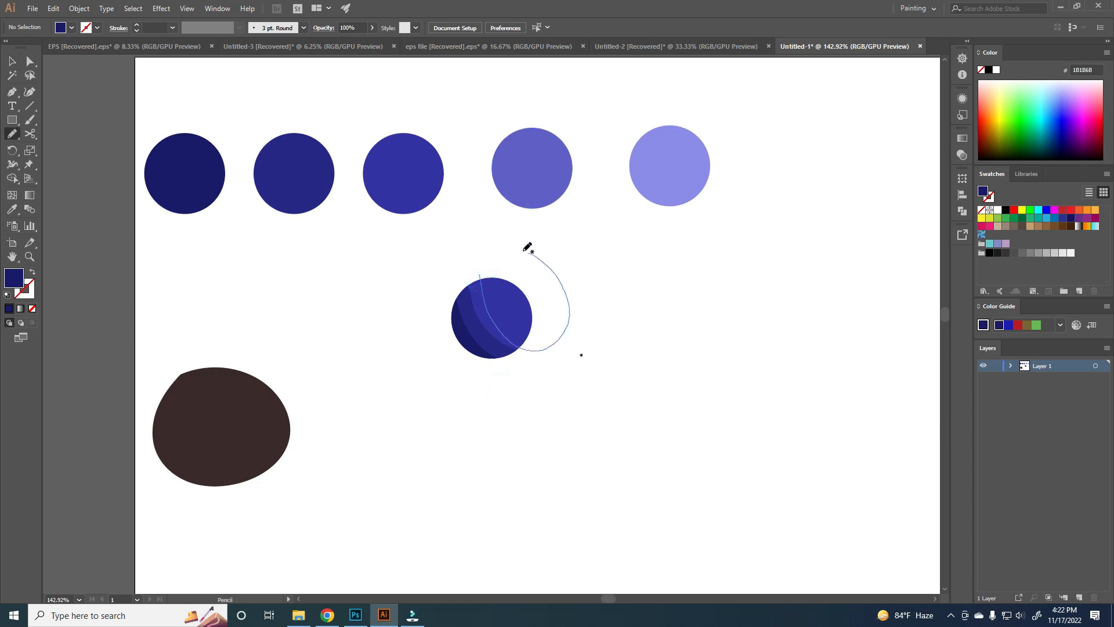
pyautogui.moveTo(528, 248); pyautogui.dragTo(488, 259)
pyautogui.press('v')
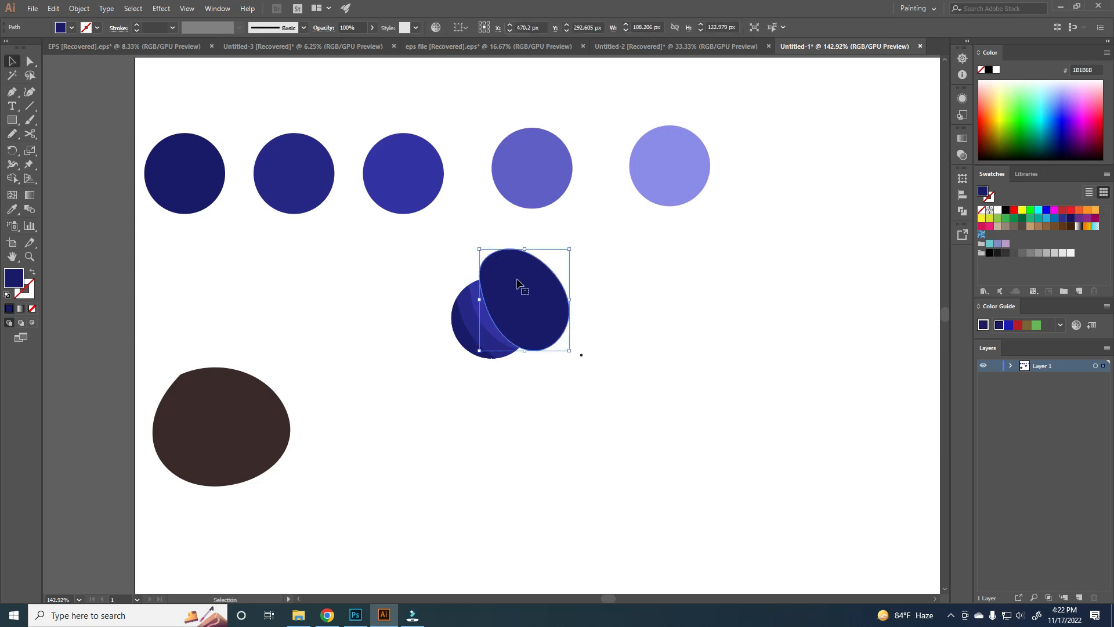
# Step: Draw a second closed Pencil shape farther to the upper right, overlapping the first one and the circle's right edge
pyautogui.click(587, 254)
pyautogui.press('n')
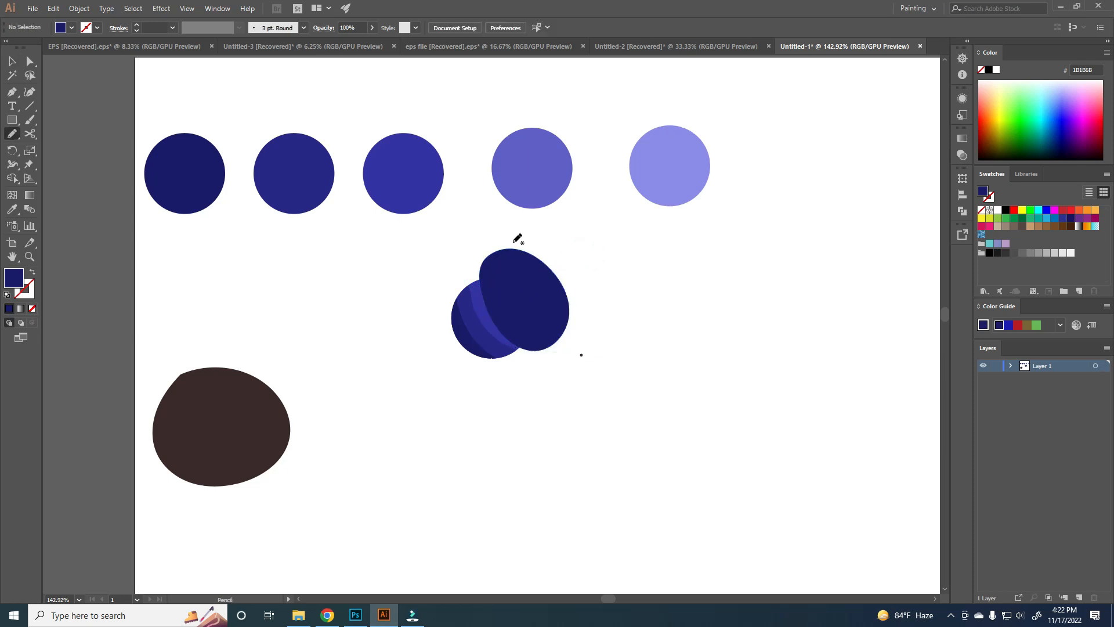
pyautogui.moveTo(508, 239)
pyautogui.mouseDown()
pyautogui.moveTo(508, 293)
pyautogui.moveTo(528, 323)
pyautogui.mouseUp()
pyautogui.moveTo(602, 271)
pyautogui.mouseDown()
pyautogui.moveTo(509, 244)
pyautogui.moveTo(546, 298)
pyautogui.mouseUp()
# Step: Select the circle with both highlight shapes and remove their parts outside the circle with Shape Builder
pyautogui.press('v')
pyautogui.hotkey('shift', 'm')
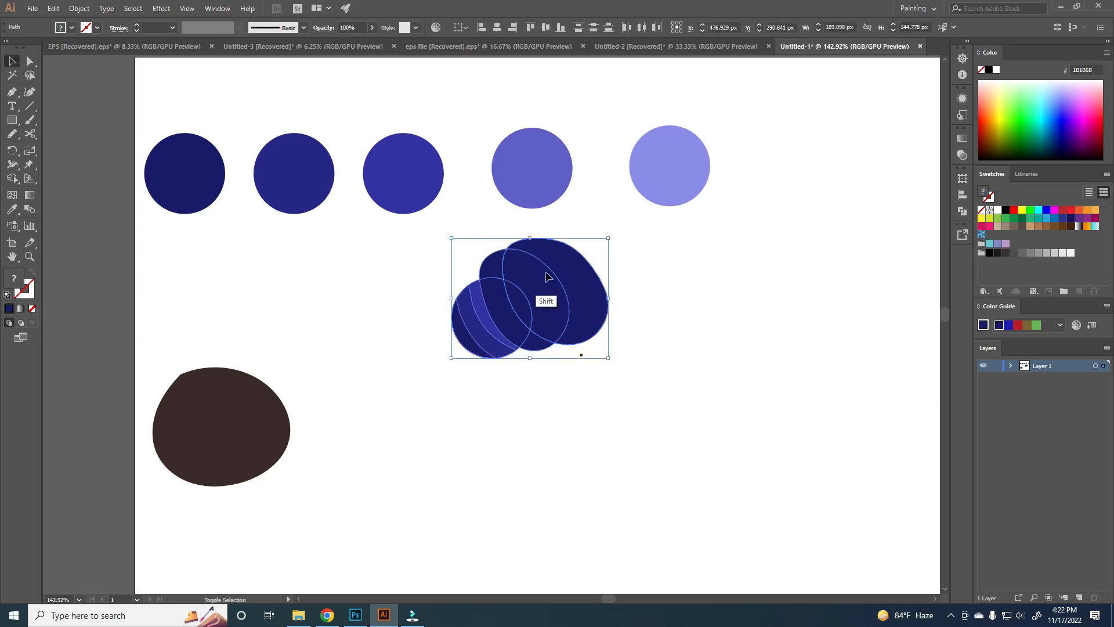
pyautogui.moveTo(483, 266)
pyautogui.mouseDown()
pyautogui.moveTo(566, 286)
pyautogui.moveTo(562, 360)
pyautogui.mouseUp()
pyautogui.keyDown('alt'); pyautogui.click(540, 338); pyautogui.keyUp('alt')
# Step: Fill the outermost upper-right segment of the circle with the lightest palette blue, 8C8CED
pyautogui.press('v')
pyautogui.click(567, 307)
pyautogui.click(522, 303)
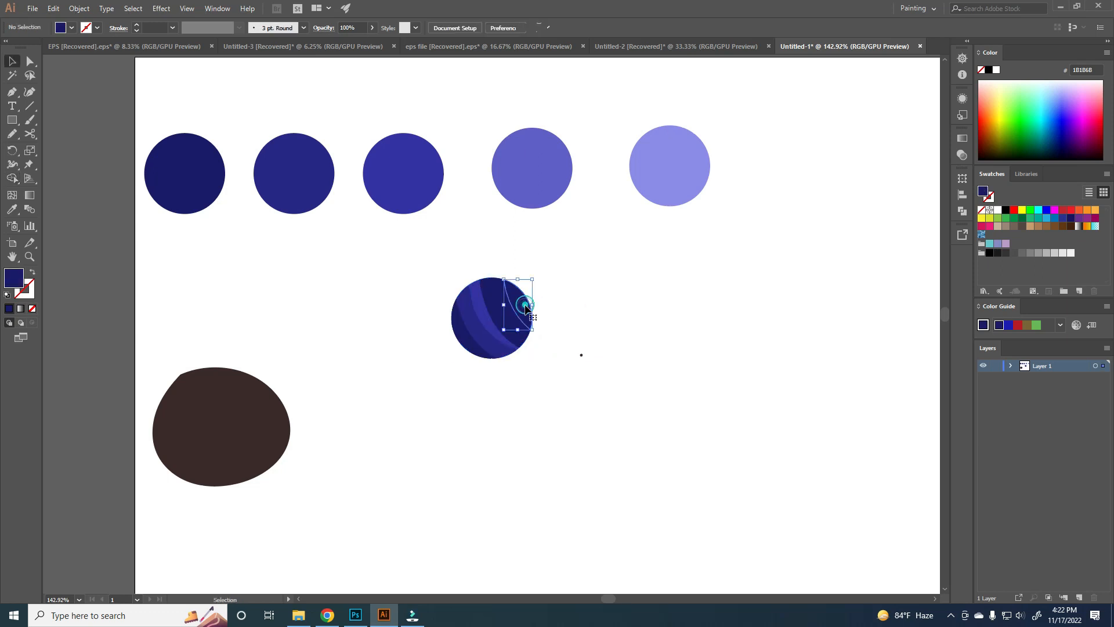
pyautogui.press('i')
pyautogui.click(659, 186)
pyautogui.press('v')
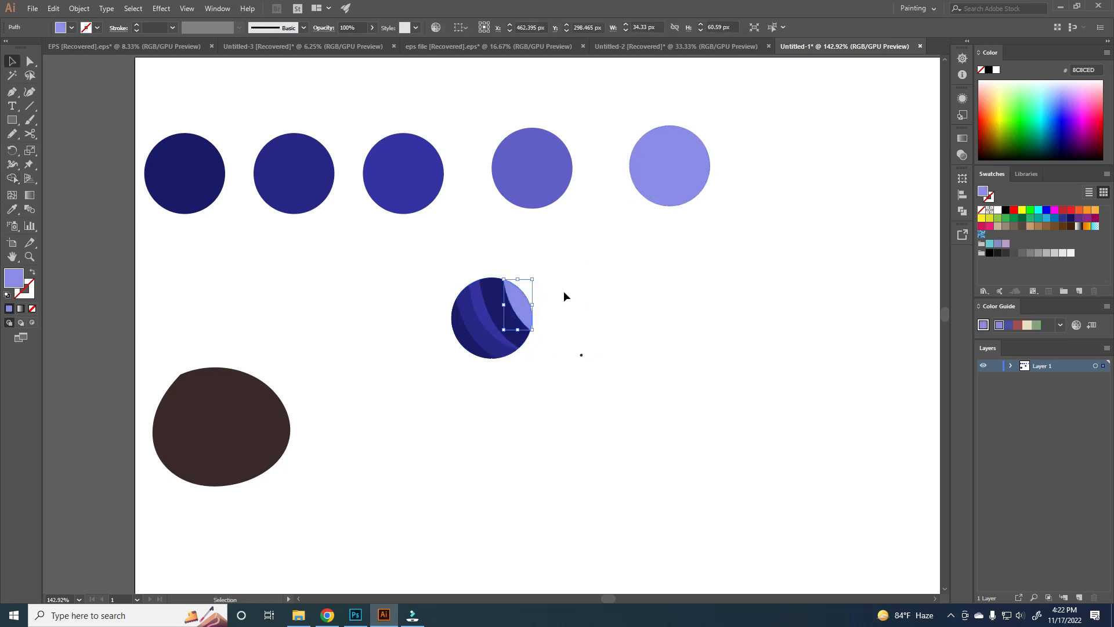
# Step: Fill the wider highlight band beside the lightest segment with the second-lightest palette blue, 6160CB
pyautogui.click(565, 293)
pyautogui.click(502, 312)
pyautogui.press('i')
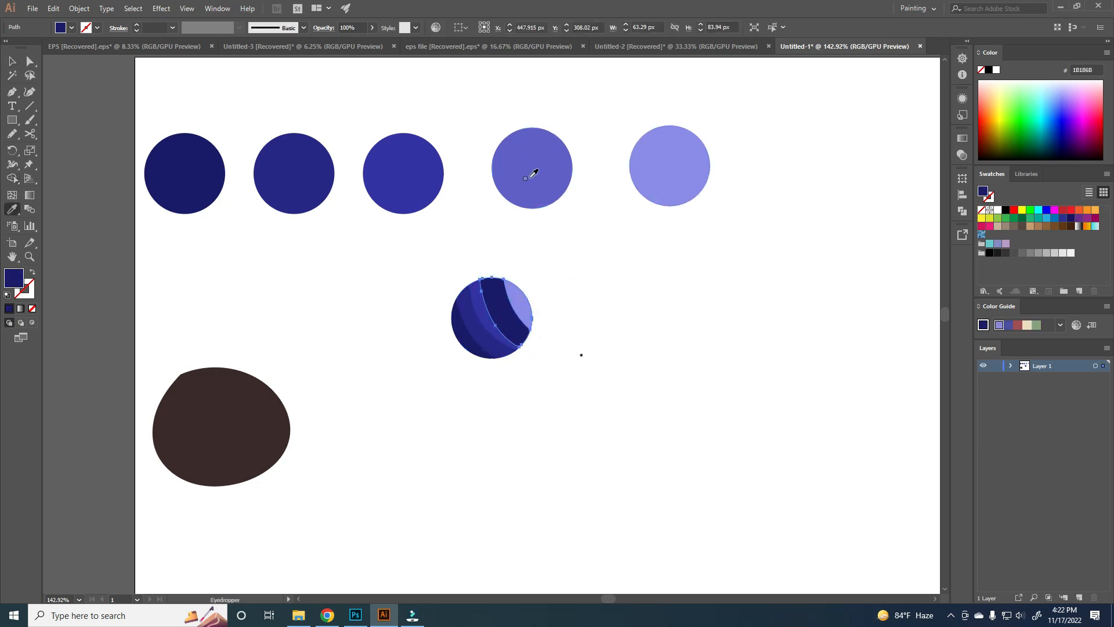
pyautogui.click(530, 169)
pyautogui.press('v')
# Step: Select the whole shaded circle and move it about 112 px to the right into empty space
pyautogui.click(584, 278)
pyautogui.moveTo(418, 256); pyautogui.dragTo(580, 413)
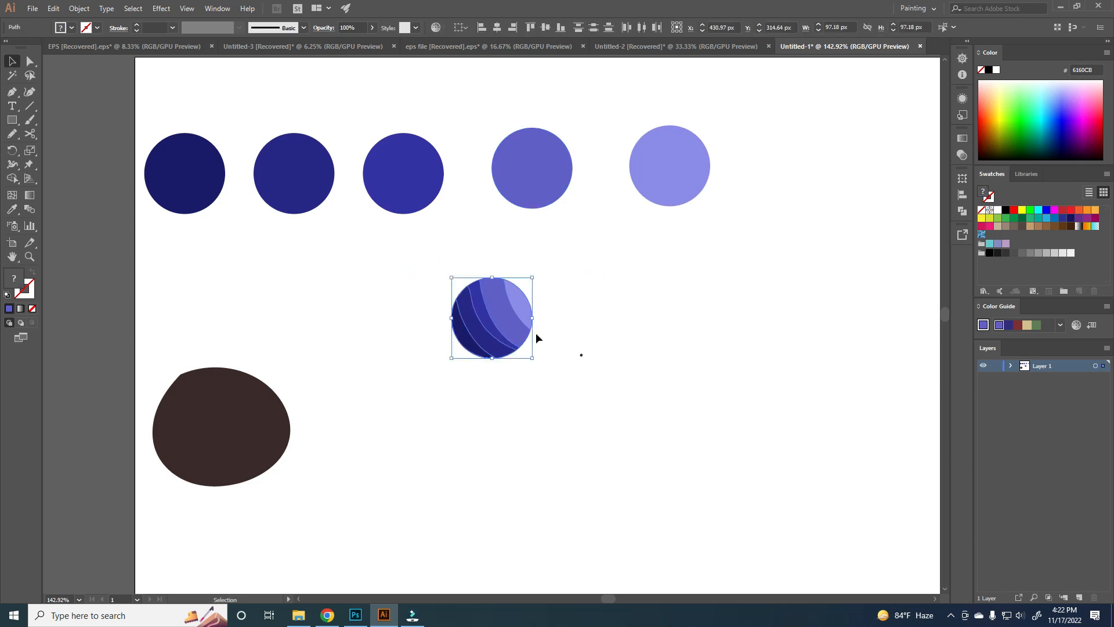
pyautogui.moveTo(495, 318); pyautogui.dragTo(768, 324)
pyautogui.click(672, 322)
# Step: Examine the shaded circle's five tonal bands up close, including its base circle
pyautogui.press('z')
pyautogui.press('space')
pyautogui.moveTo(652, 360); pyautogui.dragTo(629, 361)
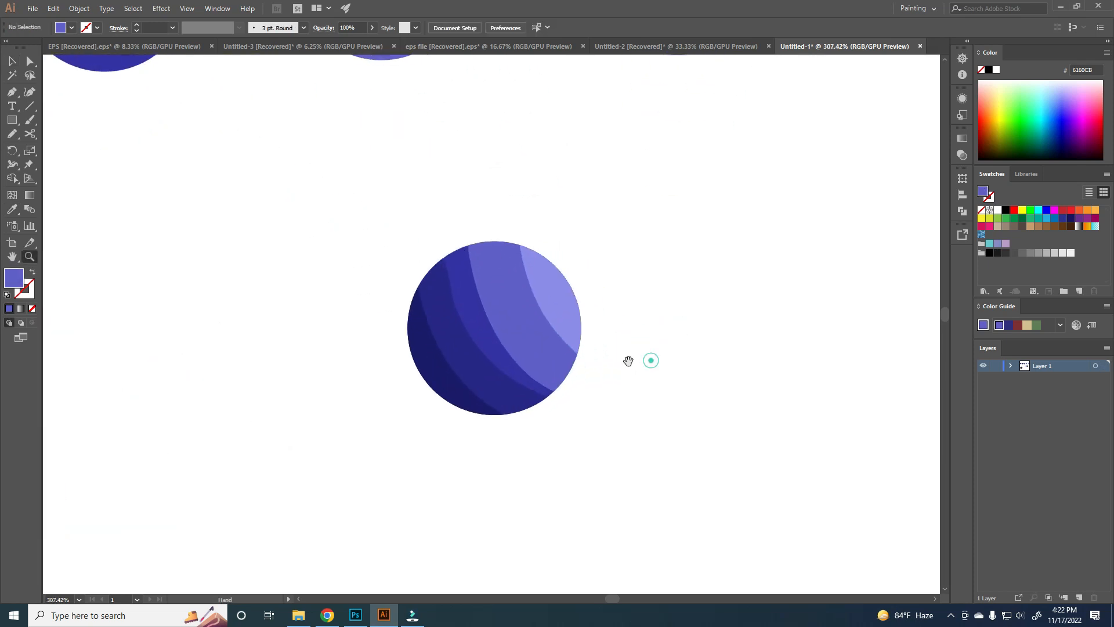
pyautogui.moveTo(594, 288); pyautogui.dragTo(690, 269)
pyautogui.press('space')
pyautogui.moveTo(596, 321); pyautogui.dragTo(647, 271)
pyautogui.moveTo(717, 260); pyautogui.dragTo(686, 288)
pyautogui.press('space')
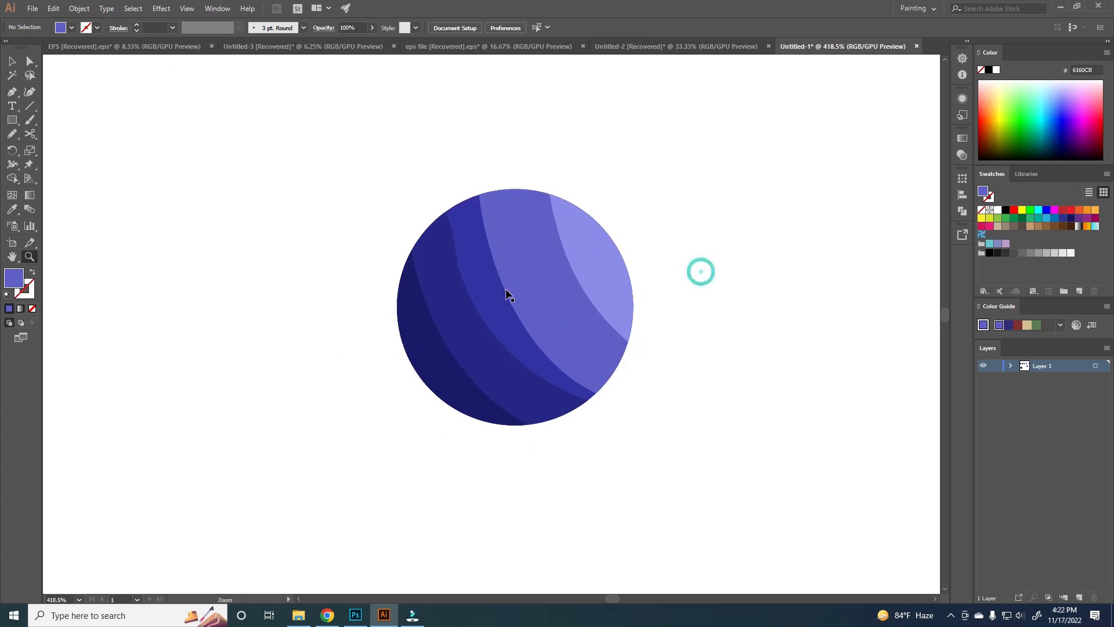
pyautogui.press('v')
pyautogui.click(486, 283)
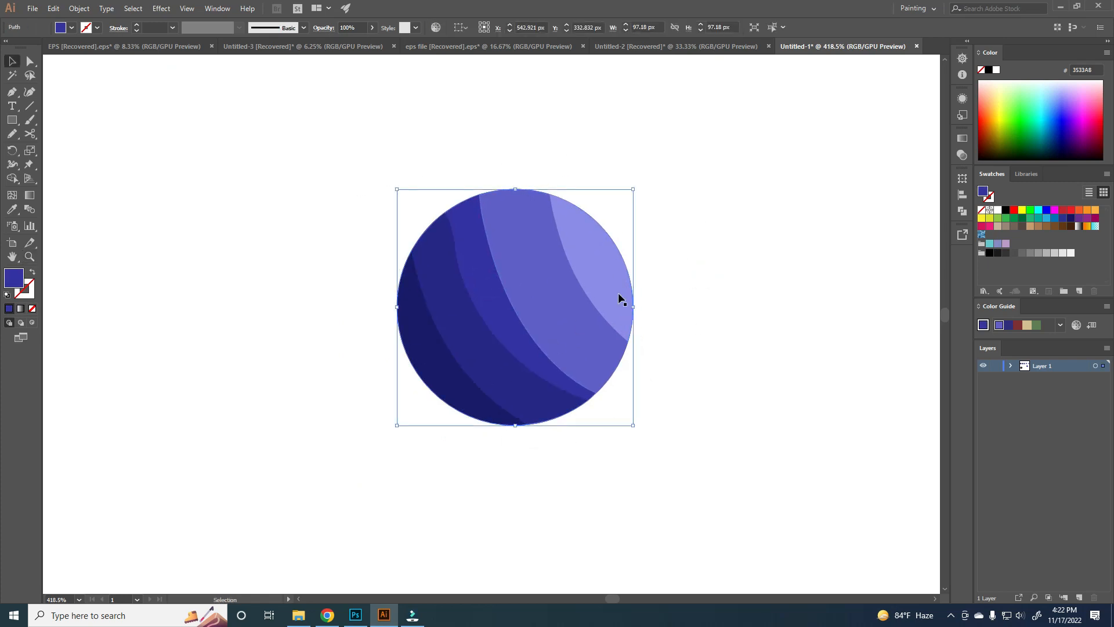
pyautogui.click(721, 254)
pyautogui.press('z')
pyautogui.moveTo(719, 270); pyautogui.dragTo(600, 292)
pyautogui.press('space')
pyautogui.moveTo(707, 270); pyautogui.dragTo(669, 274)
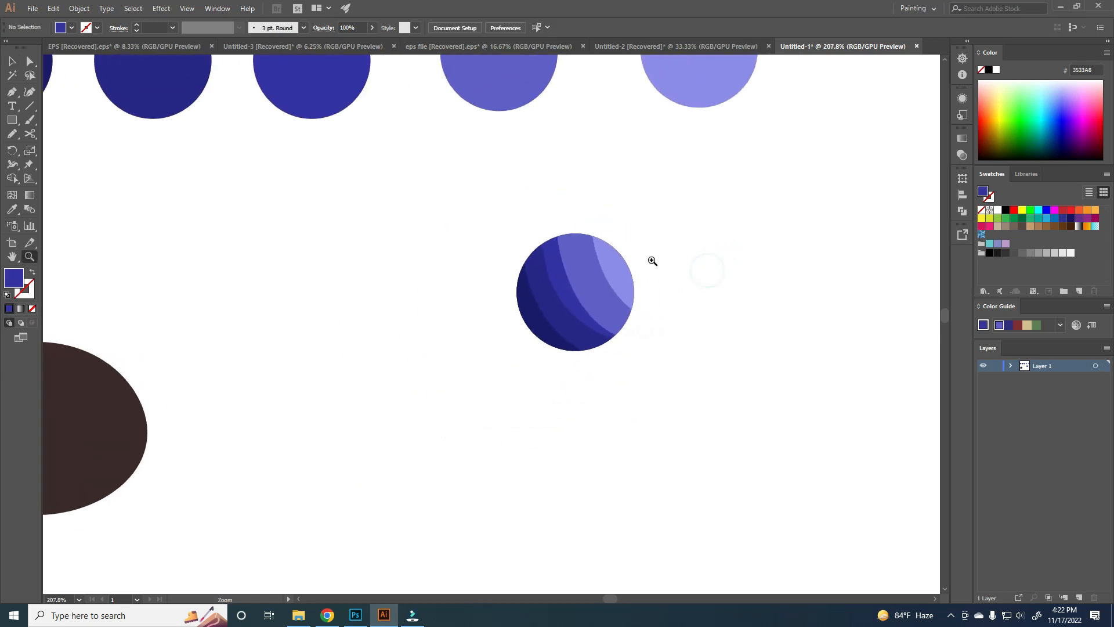